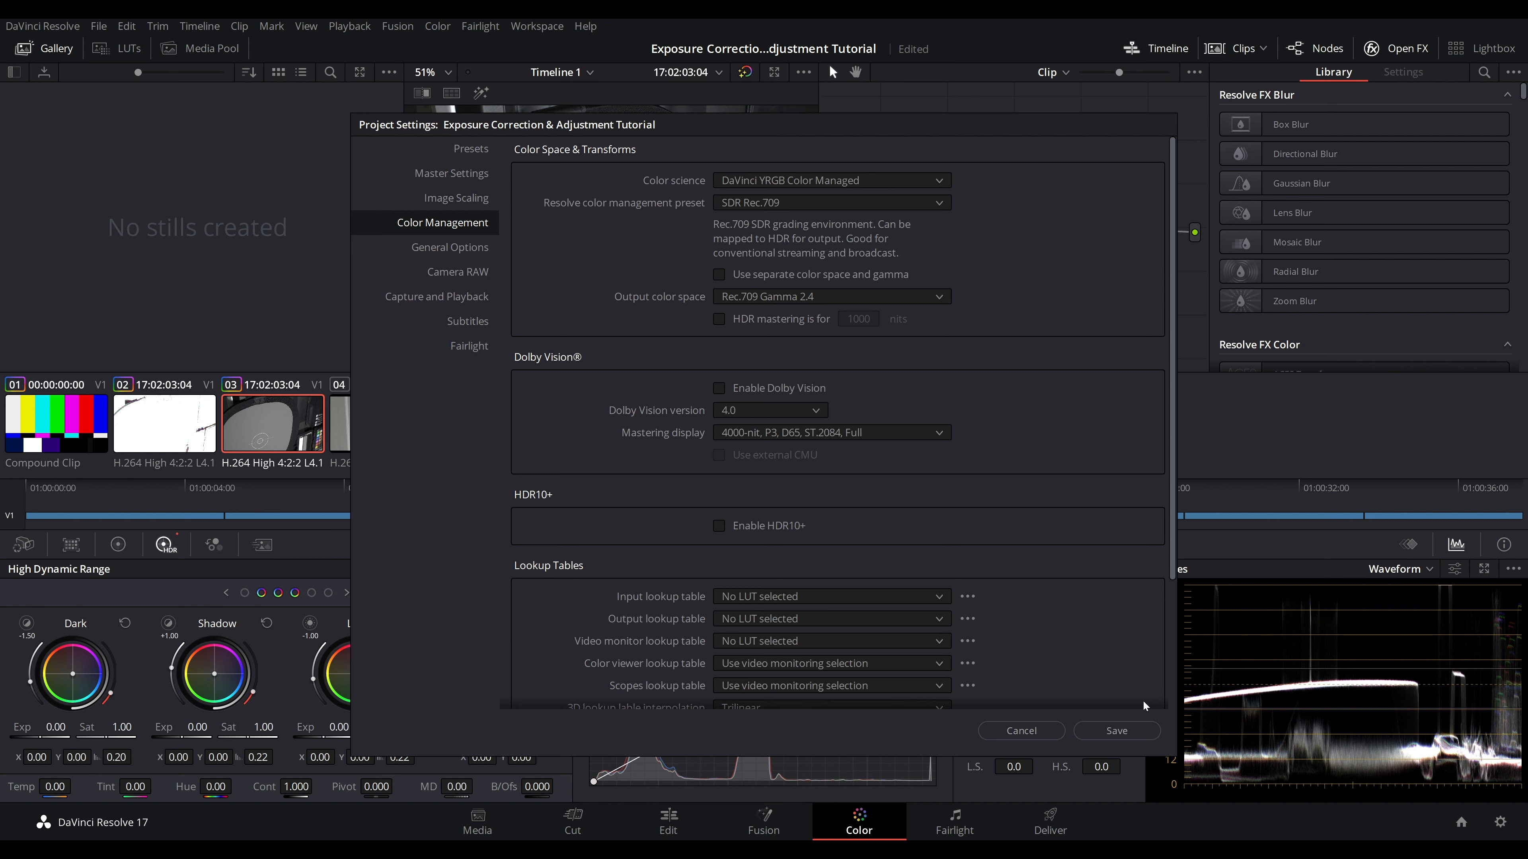
Step: Save the SDR Rec.709 color management settings and bring up clip 08, followed by clip 06
left_click(1116, 731)
left_click(813, 422)
left_click(611, 431)
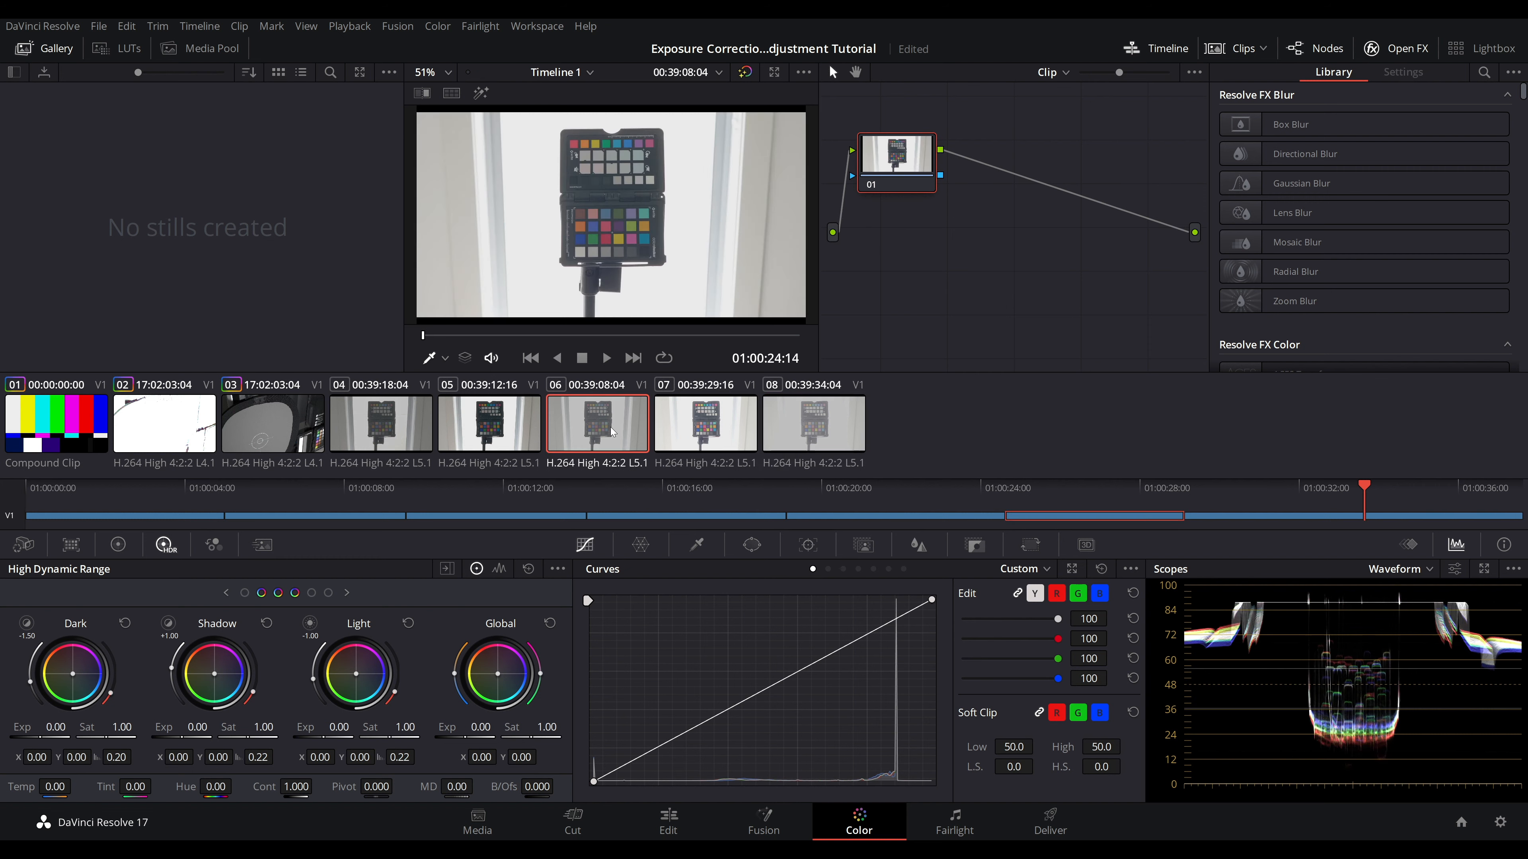
Step: Set the HDR Global exposure of clip 05 to 1.00
left_click(495, 448)
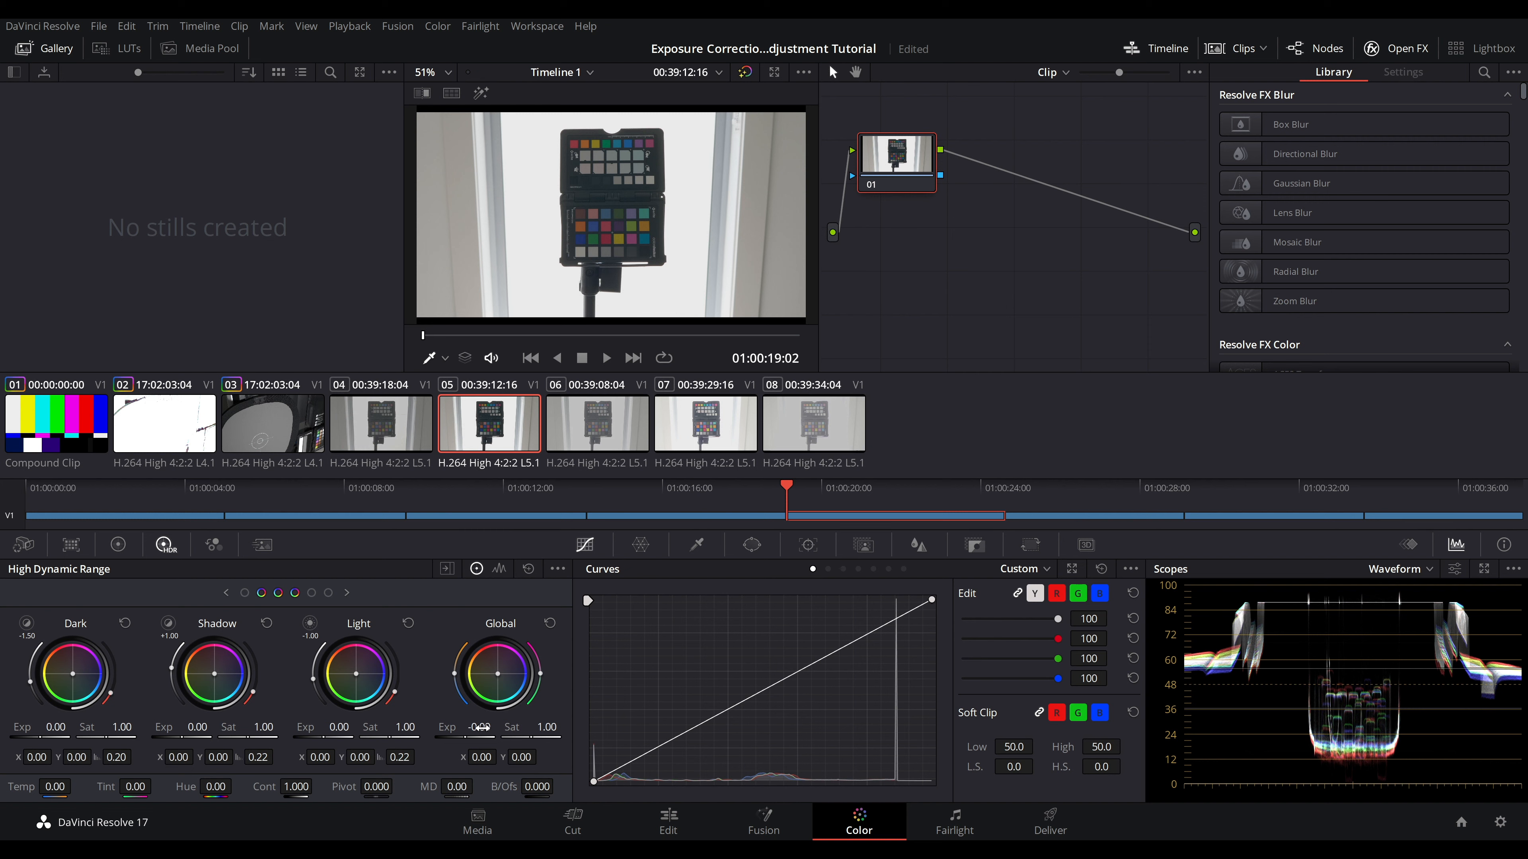
left_click_drag(484, 727, 481, 727)
type("1")
key("Return")
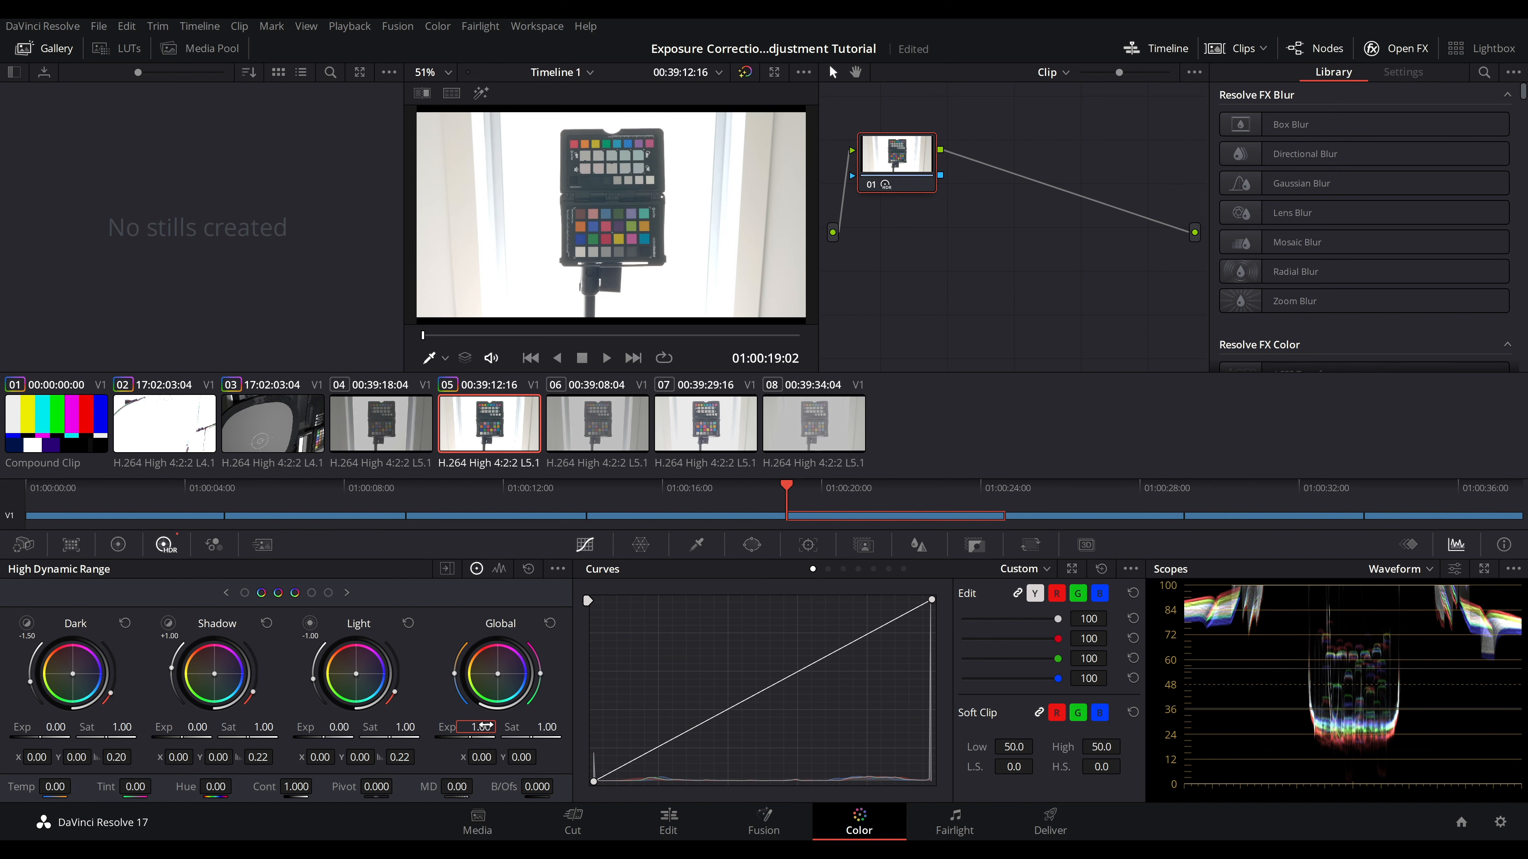
Step: Compare clip 05 with clip 06 by switching back and forth between them
left_click(577, 430)
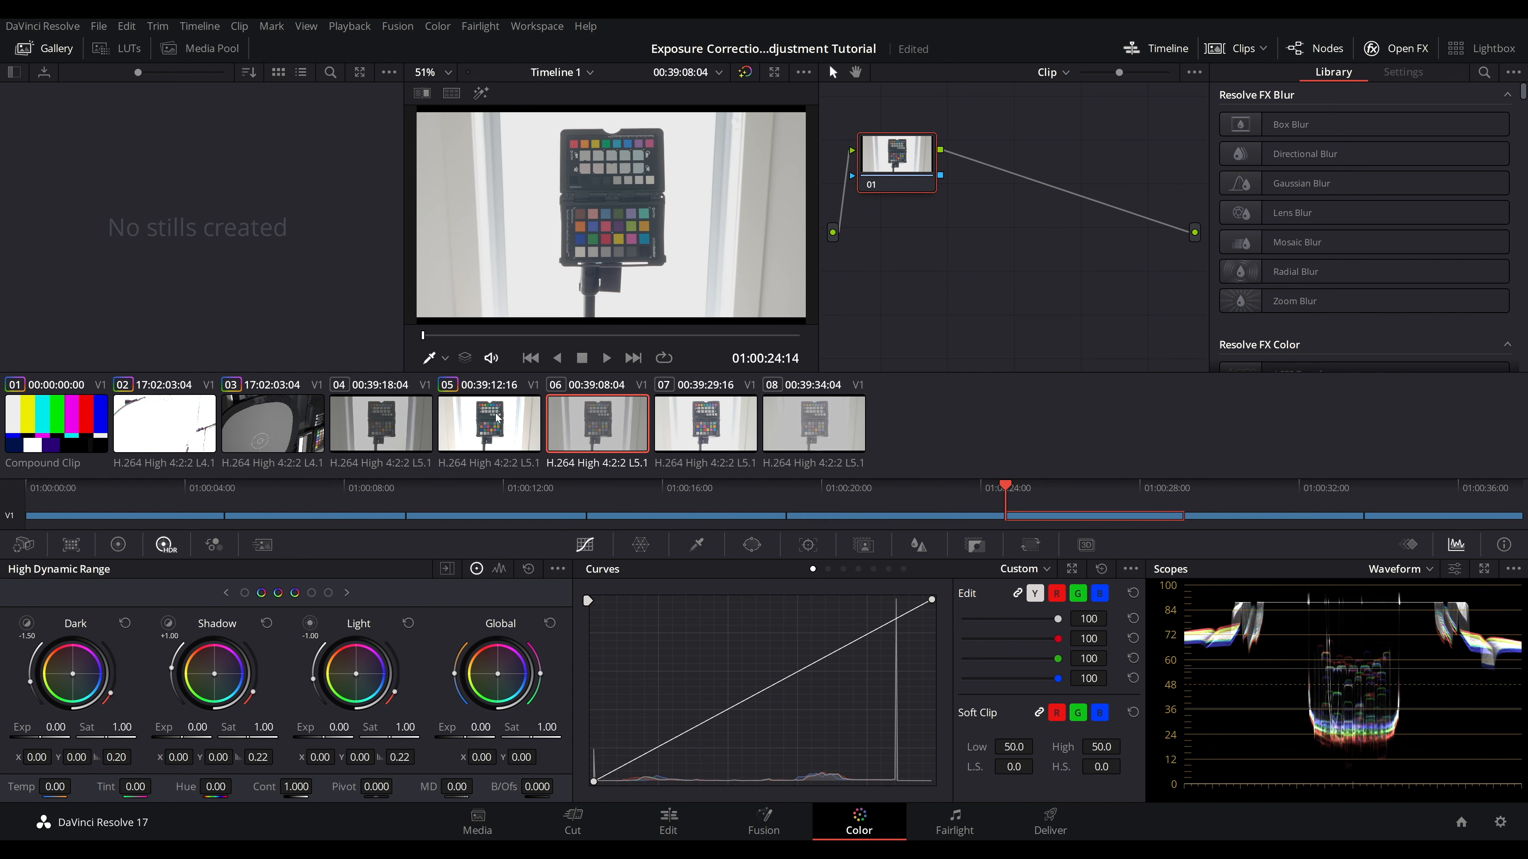
left_click(495, 429)
key("Down")
key("Up")
key("Down")
key("Up")
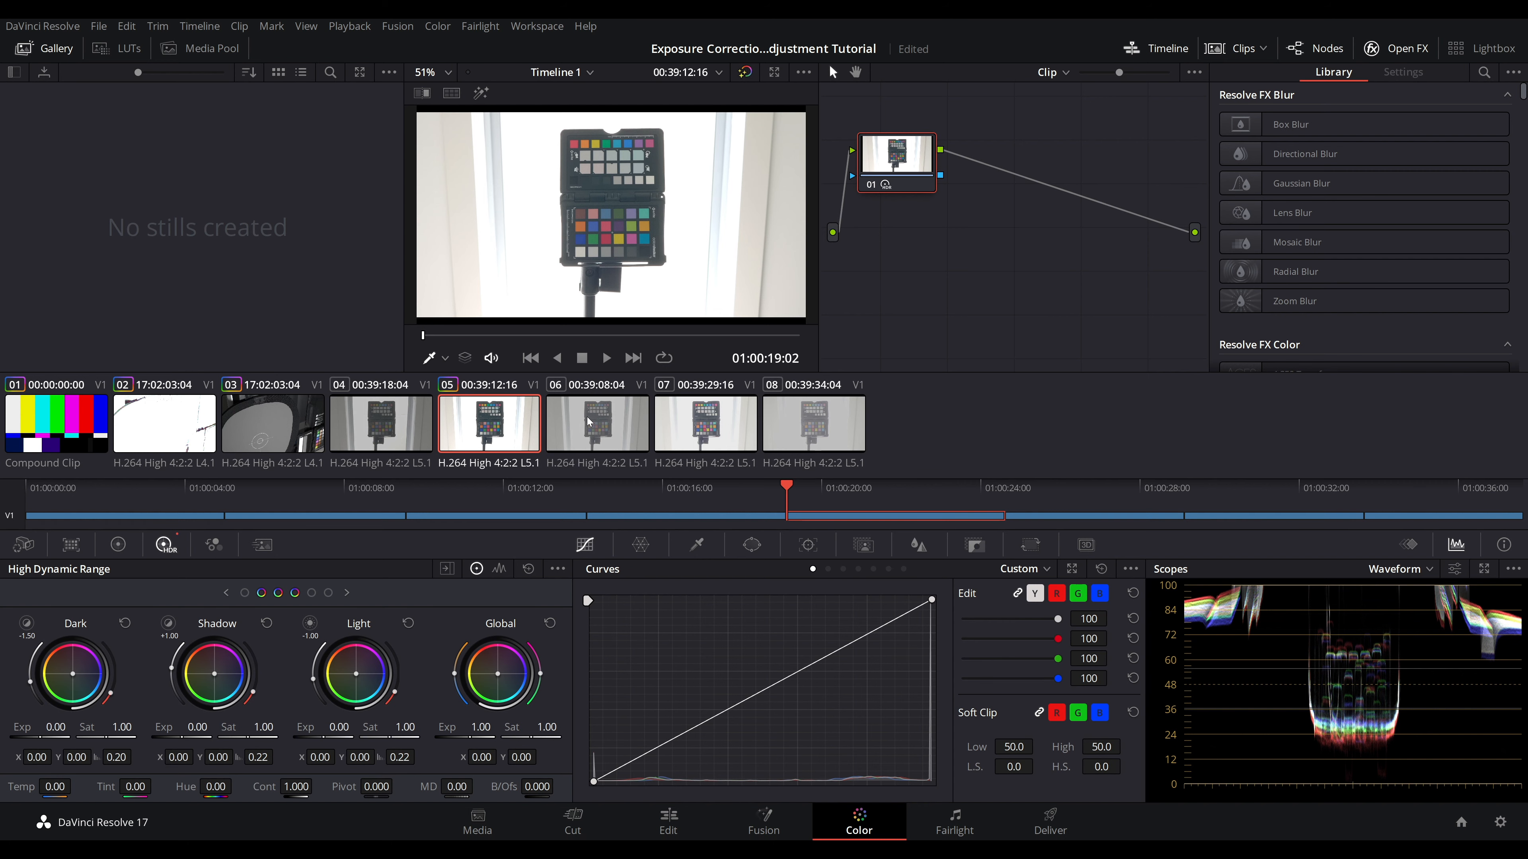
Step: Save the project with the Custom color management preset and Input DRT set to None, and check the effect on clip 06
left_click(1500, 822)
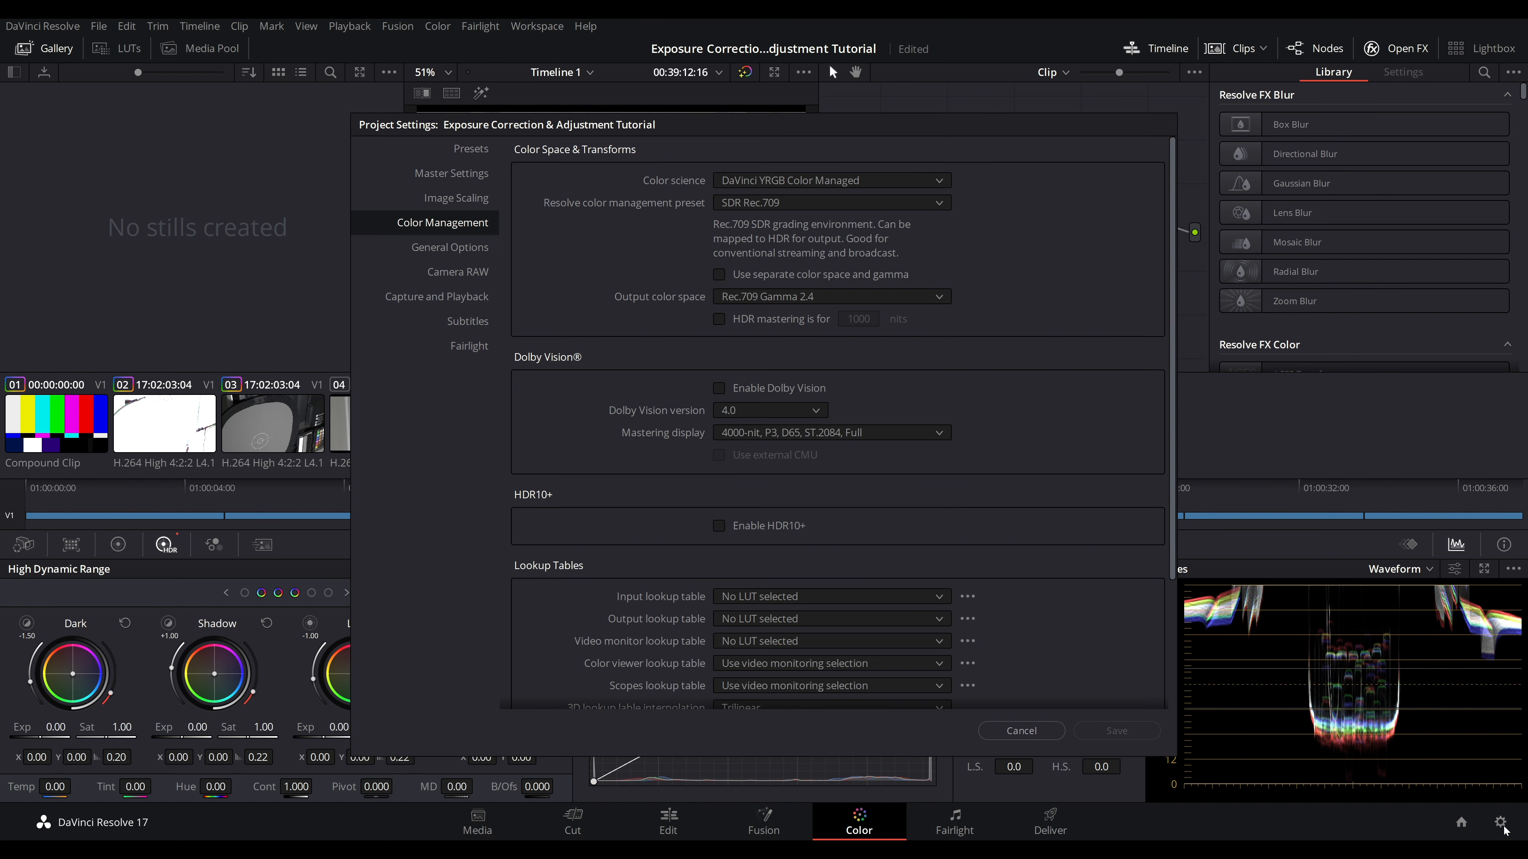
left_click(763, 204)
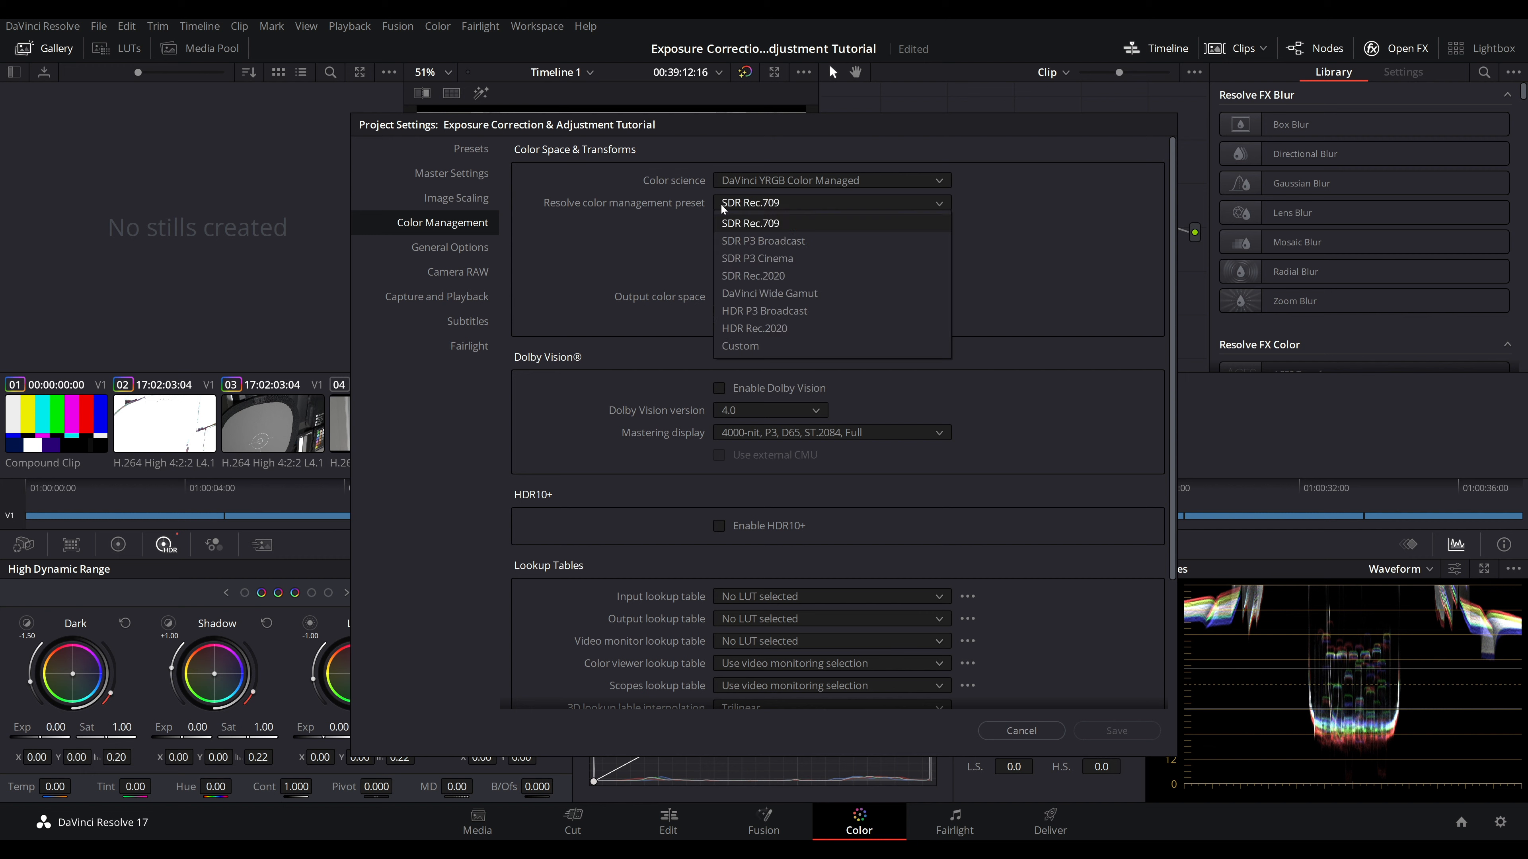
left_click(741, 346)
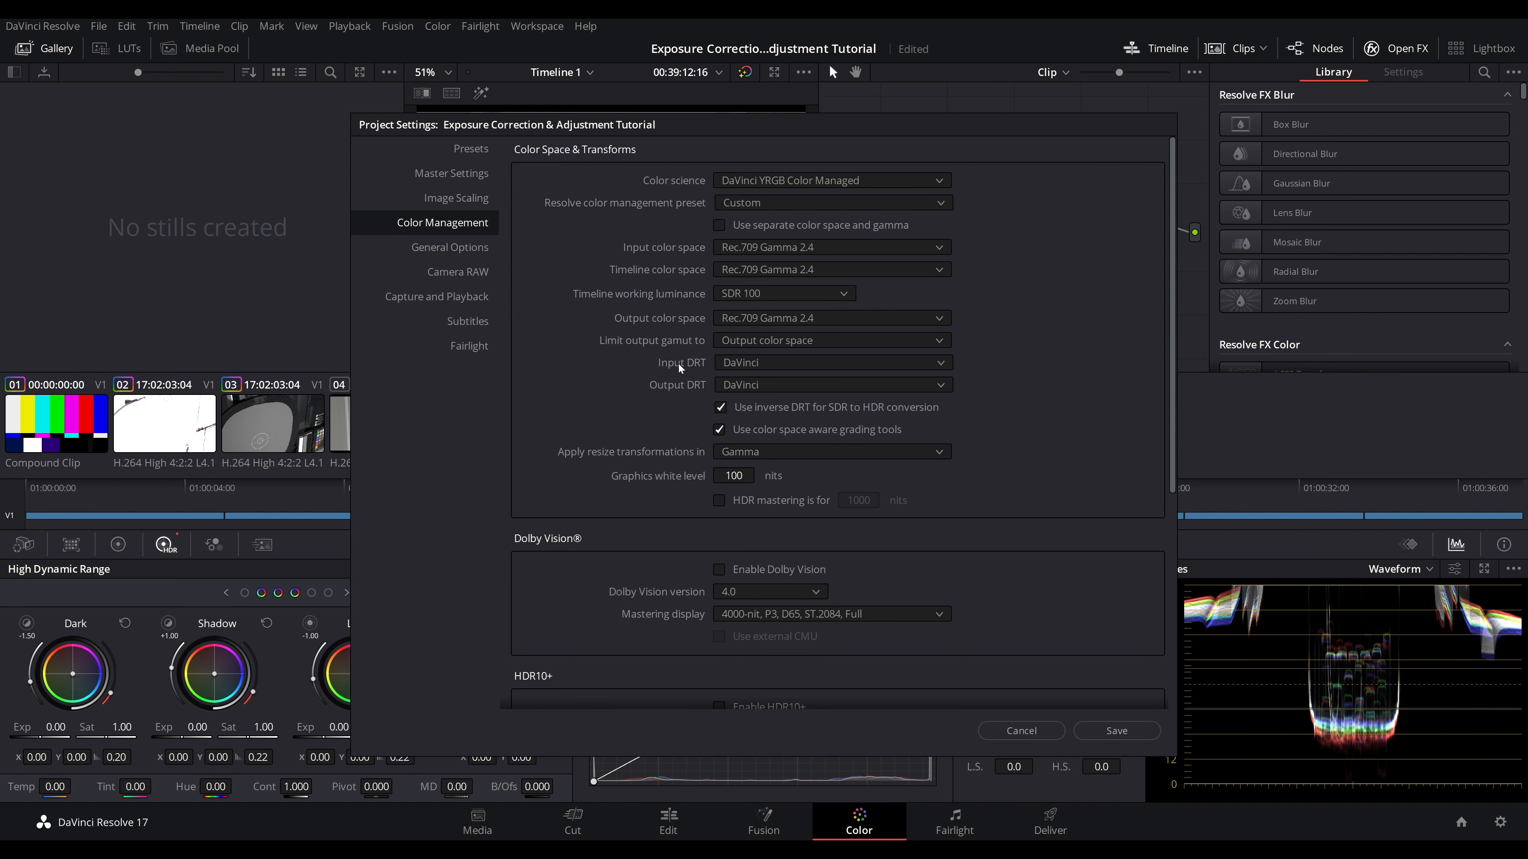
left_click(750, 365)
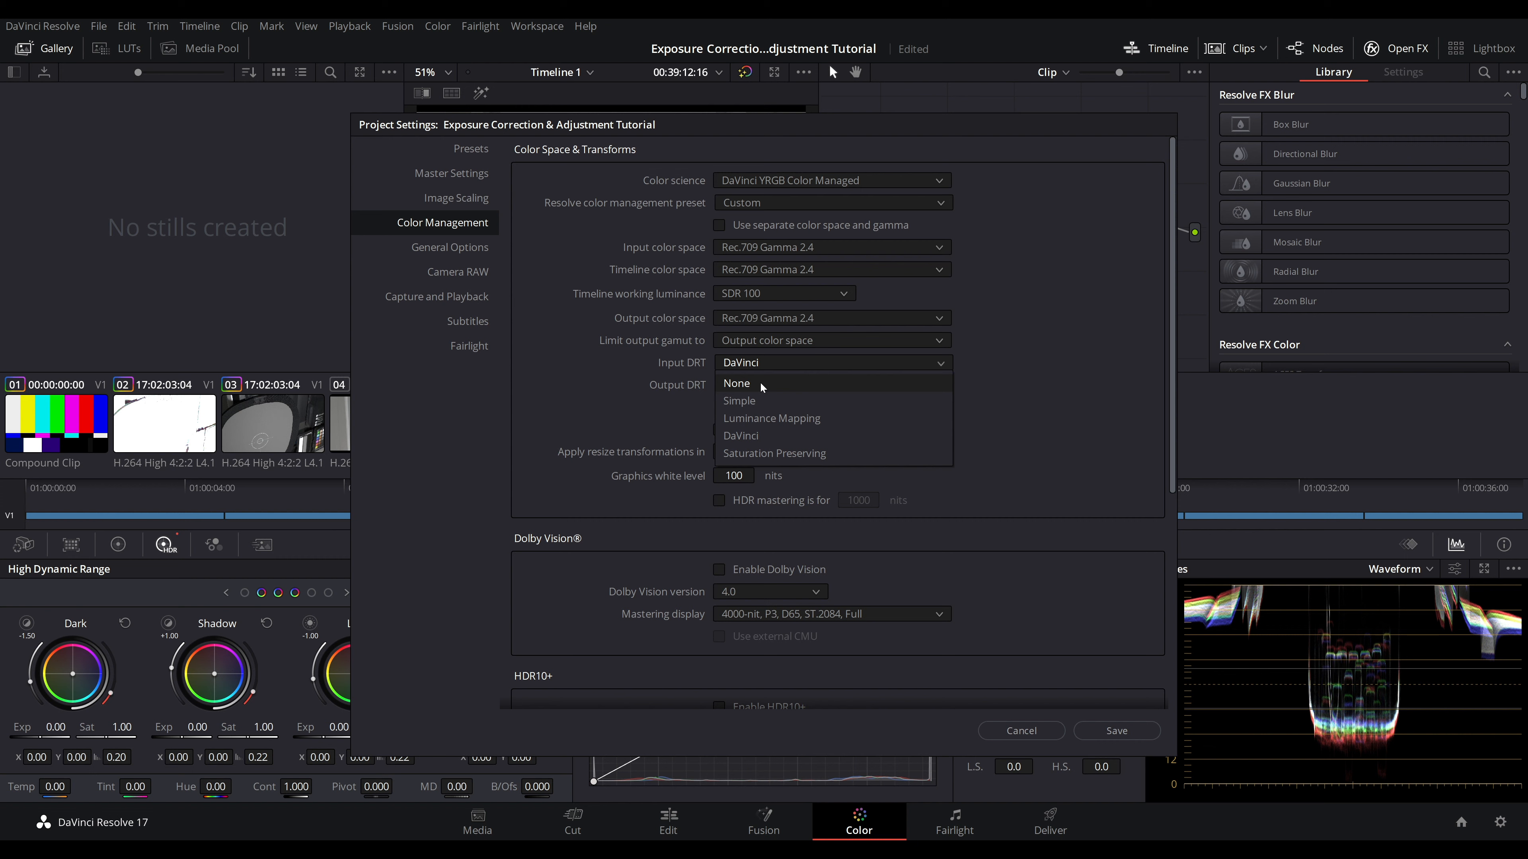
left_click(762, 386)
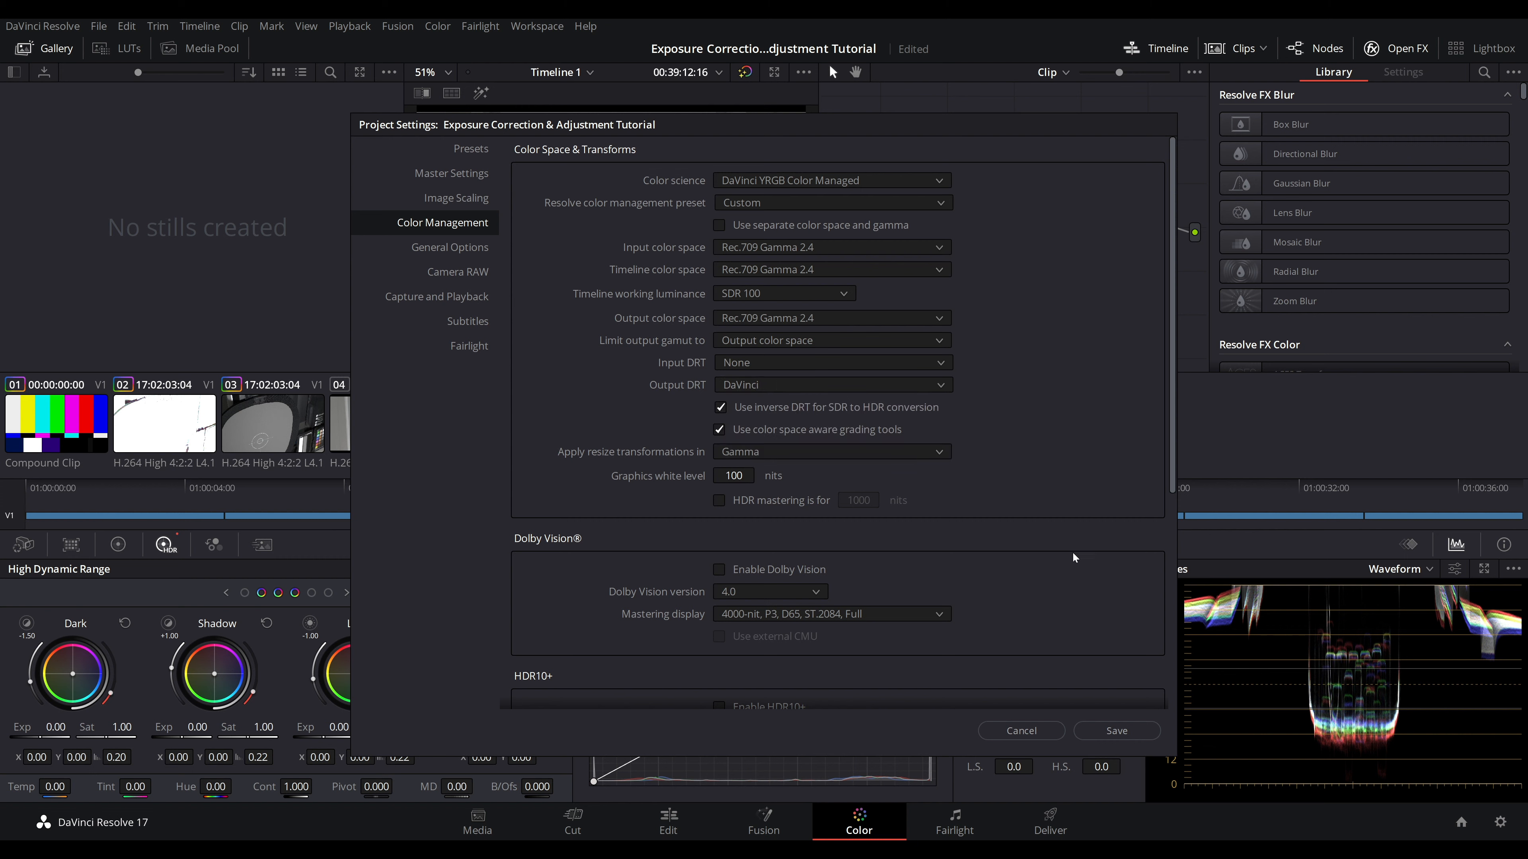
left_click(1114, 730)
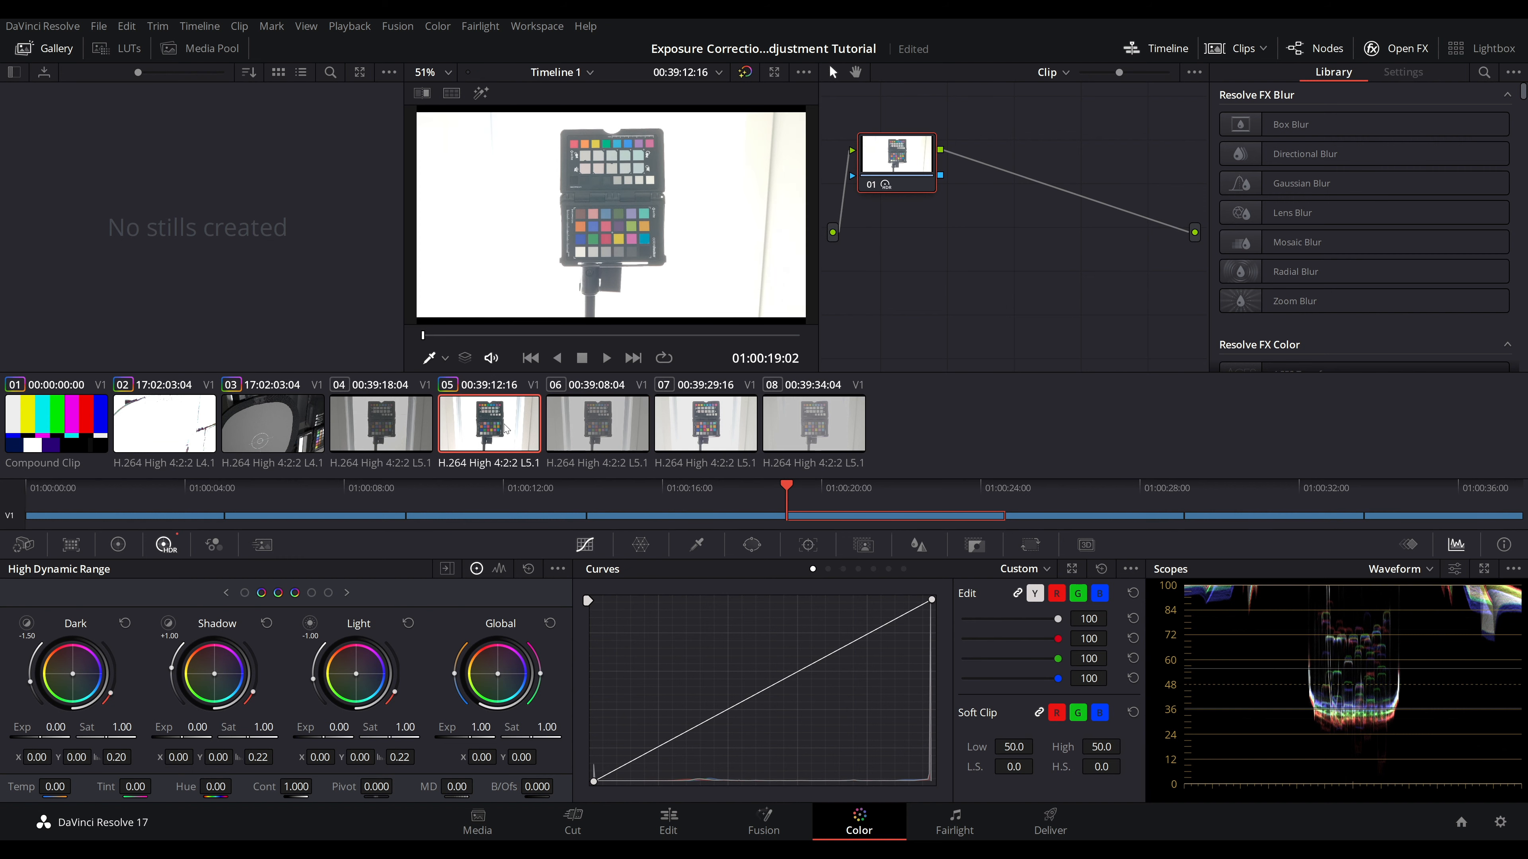
left_click(591, 427)
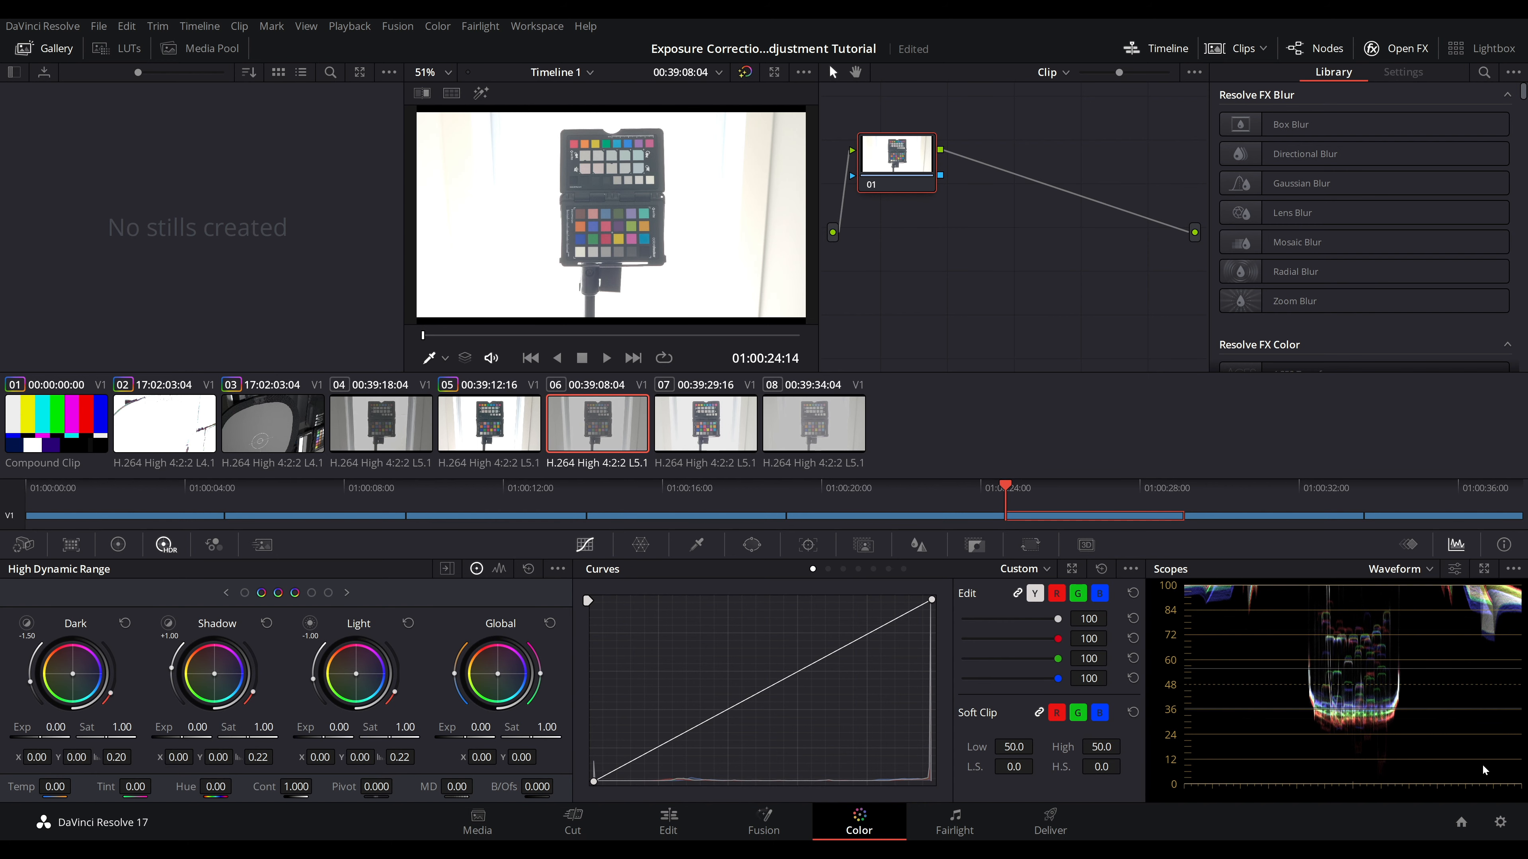
Step: Change the project's timeline color space to Rec.709 (Scene) and save the settings
left_click(1498, 824)
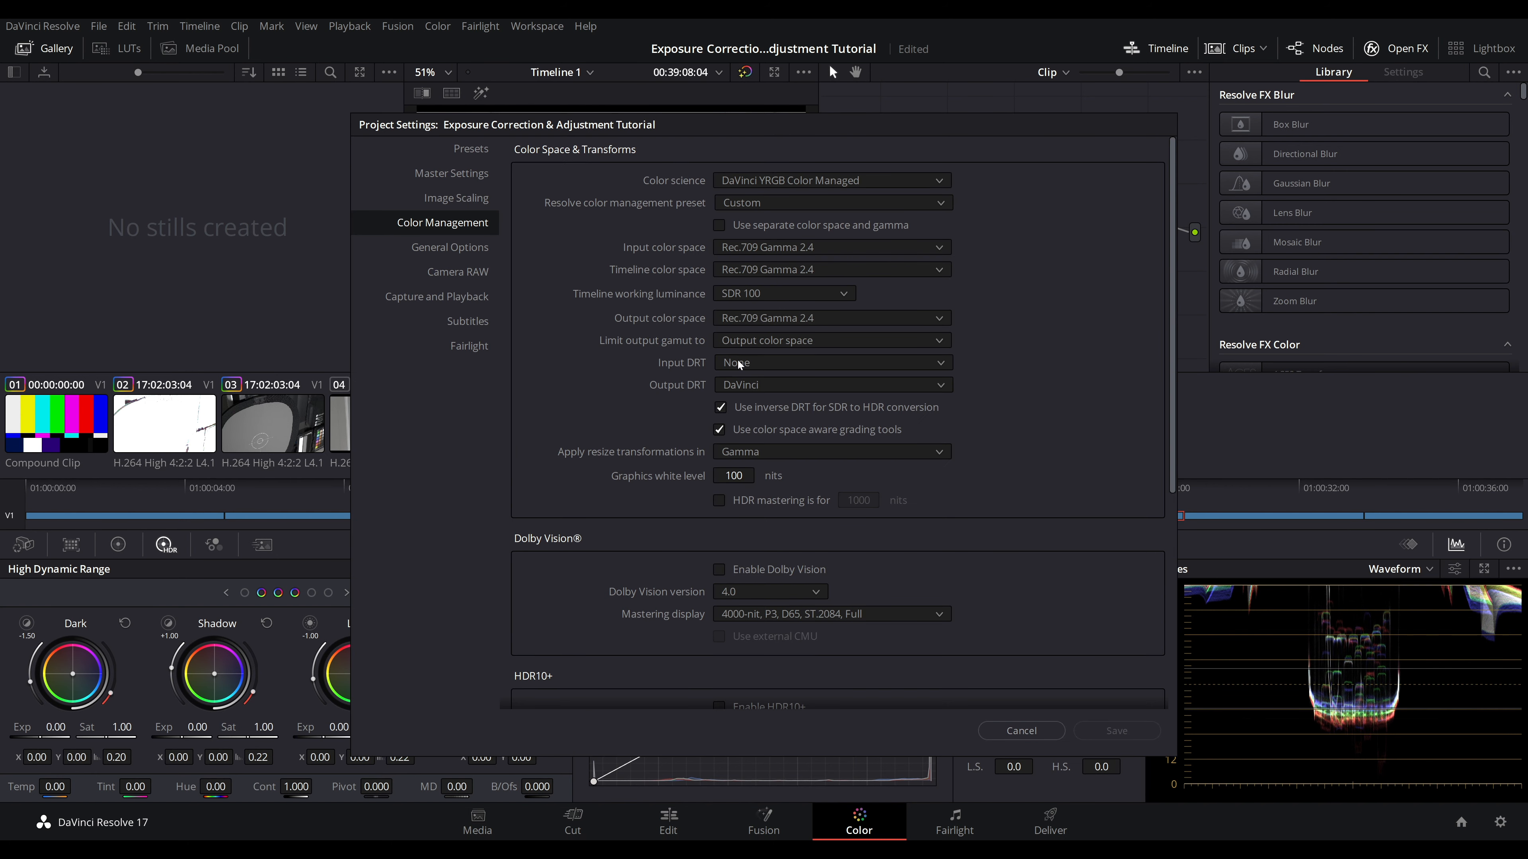
left_click(751, 278)
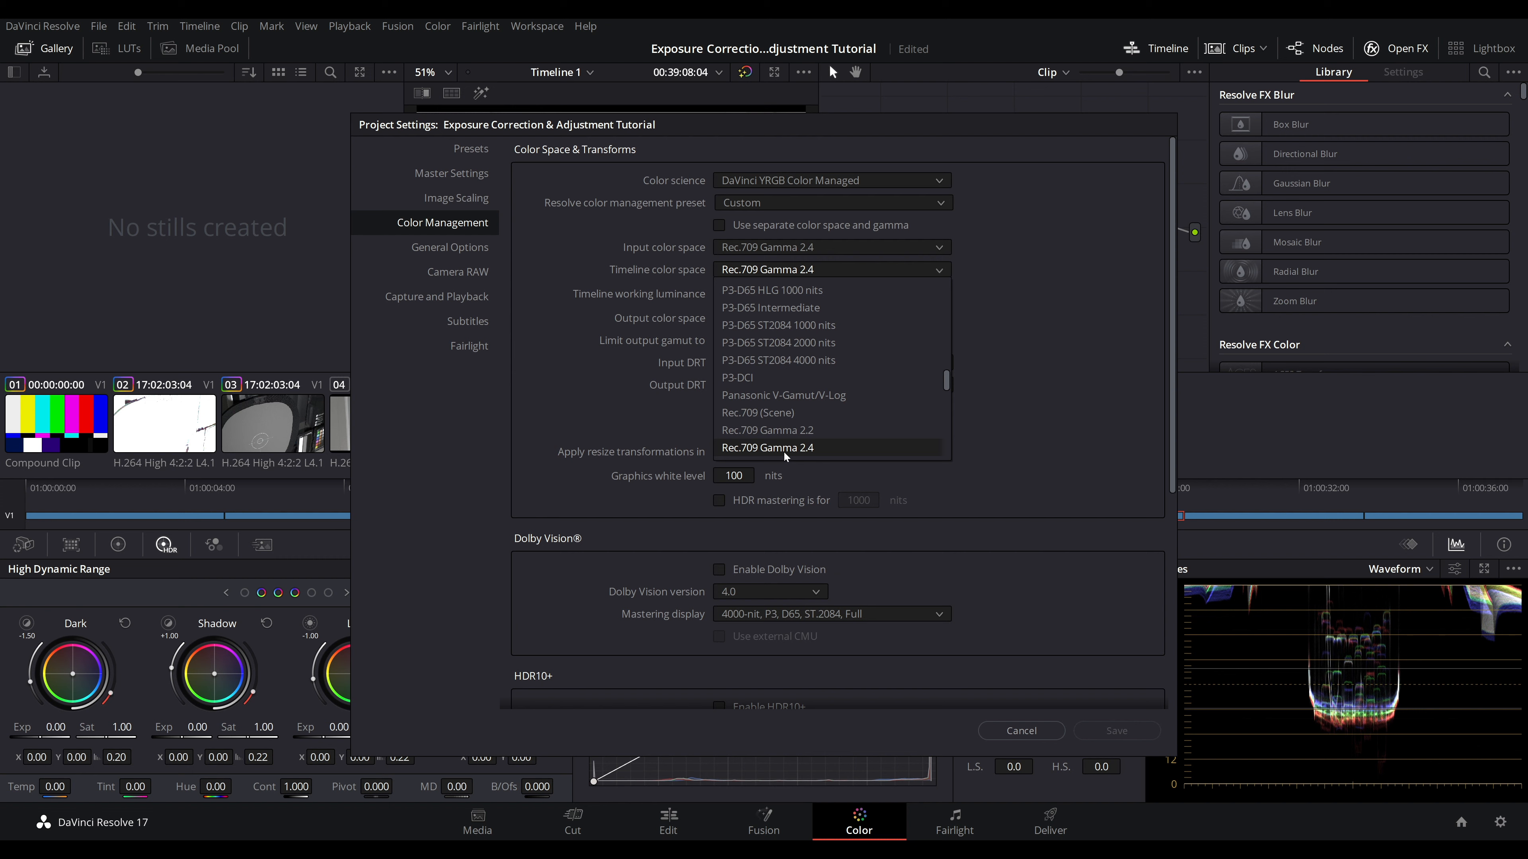
left_click(757, 413)
left_click(1082, 733)
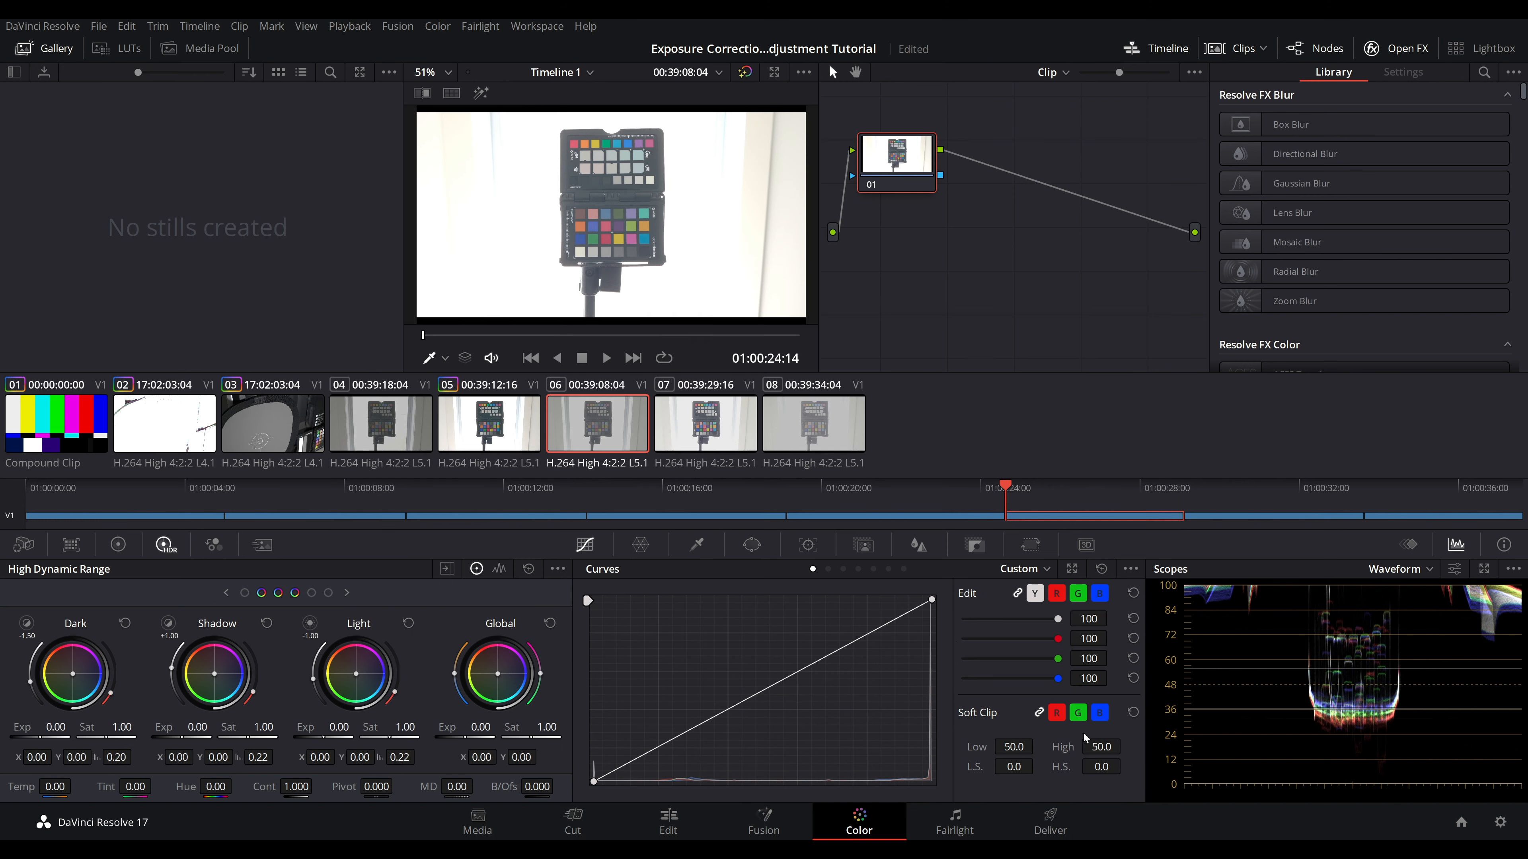
Step: Alternate repeatedly between clips 05 and 06 to compare their image and waveform under the Rec.709 (Scene) timeline
left_click(505, 430)
left_click(591, 430)
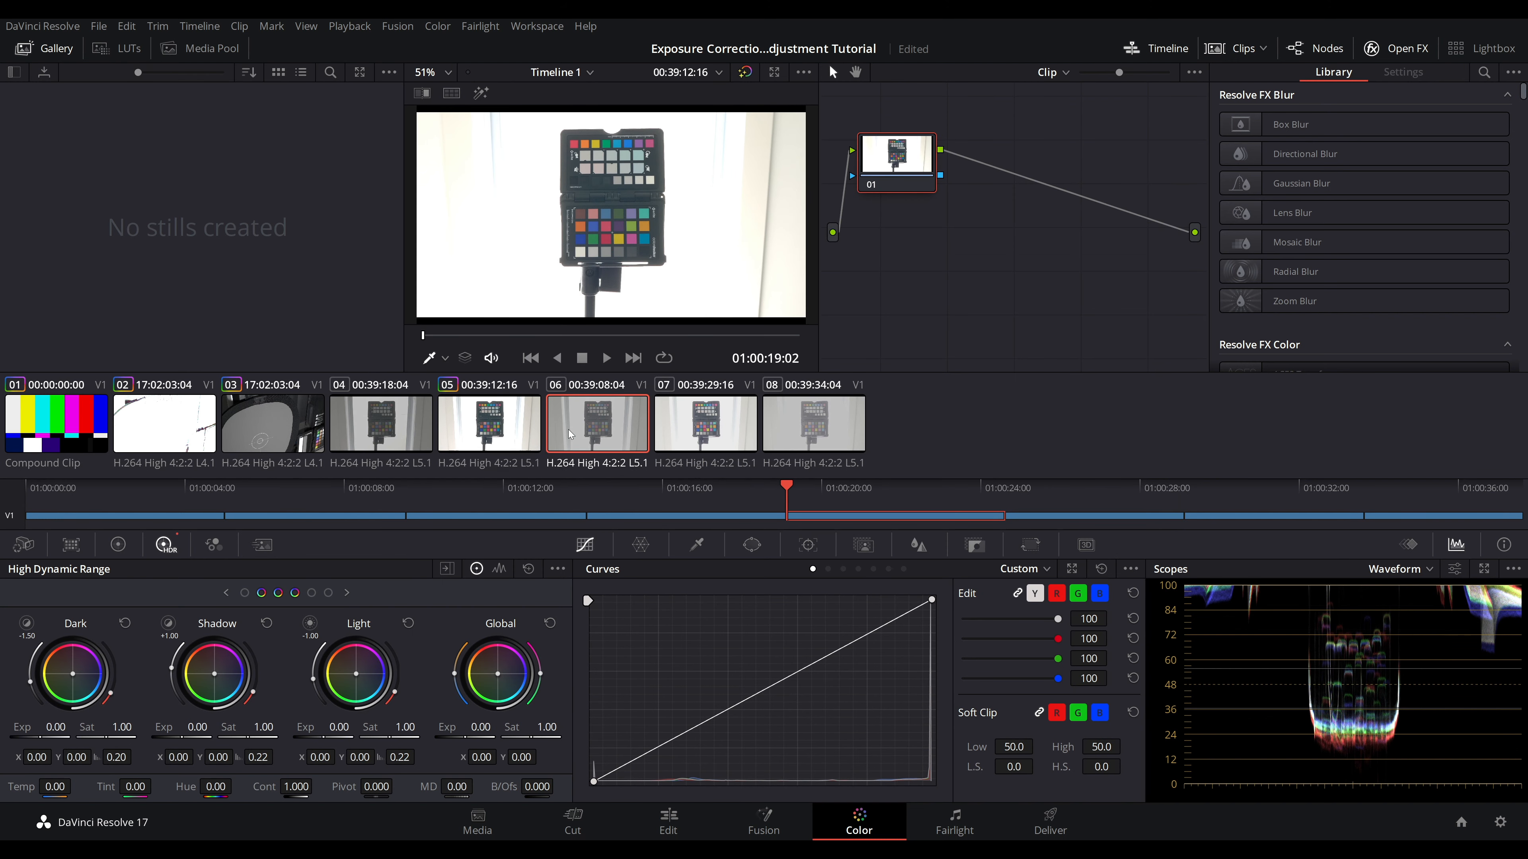
left_click(507, 428)
left_click(591, 429)
left_click(522, 431)
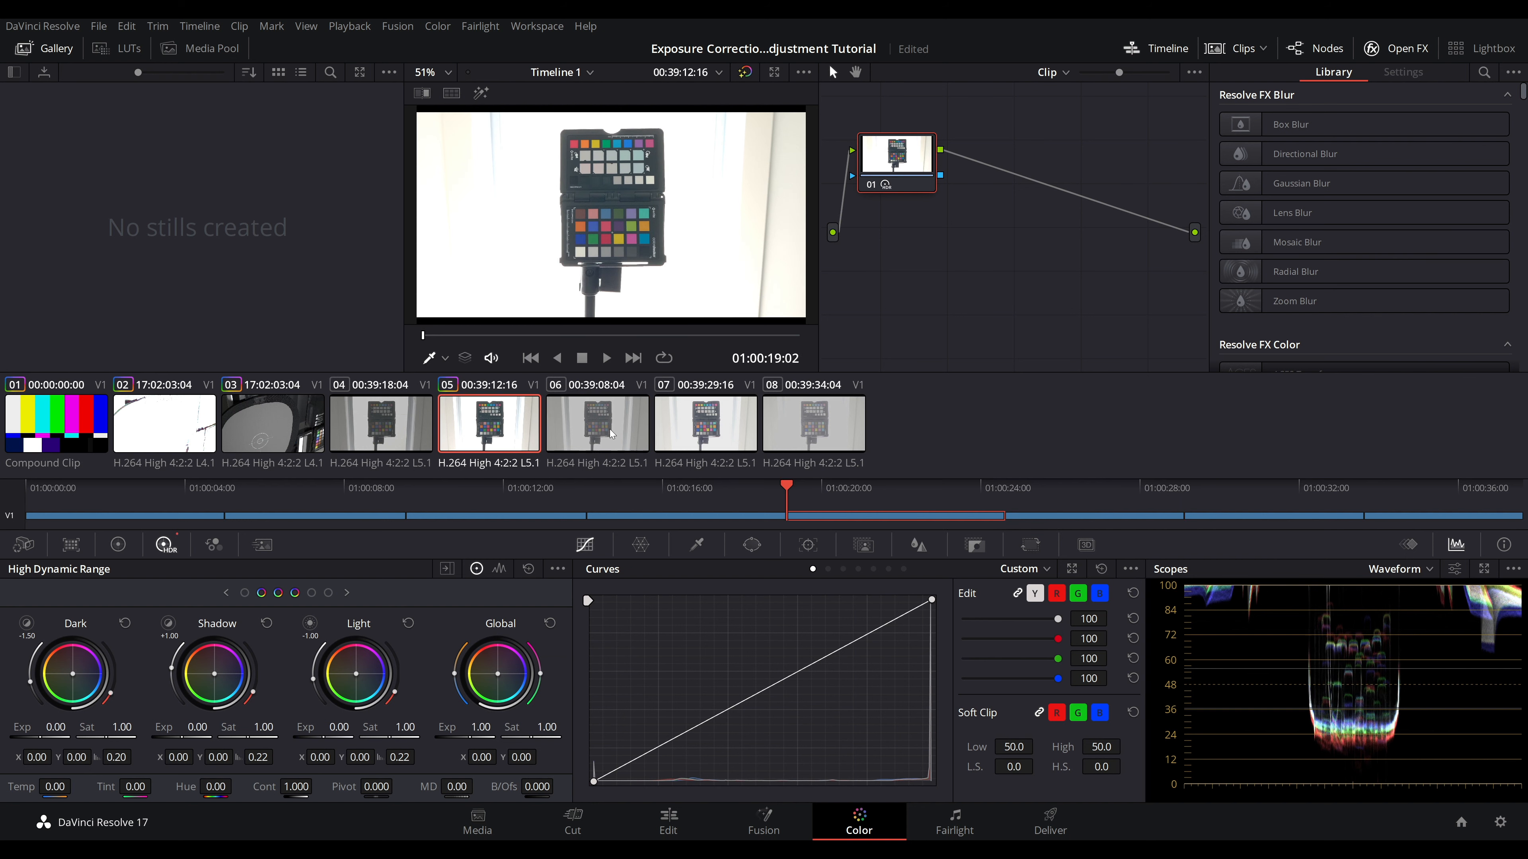
left_click(604, 431)
left_click(533, 429)
left_click(564, 421)
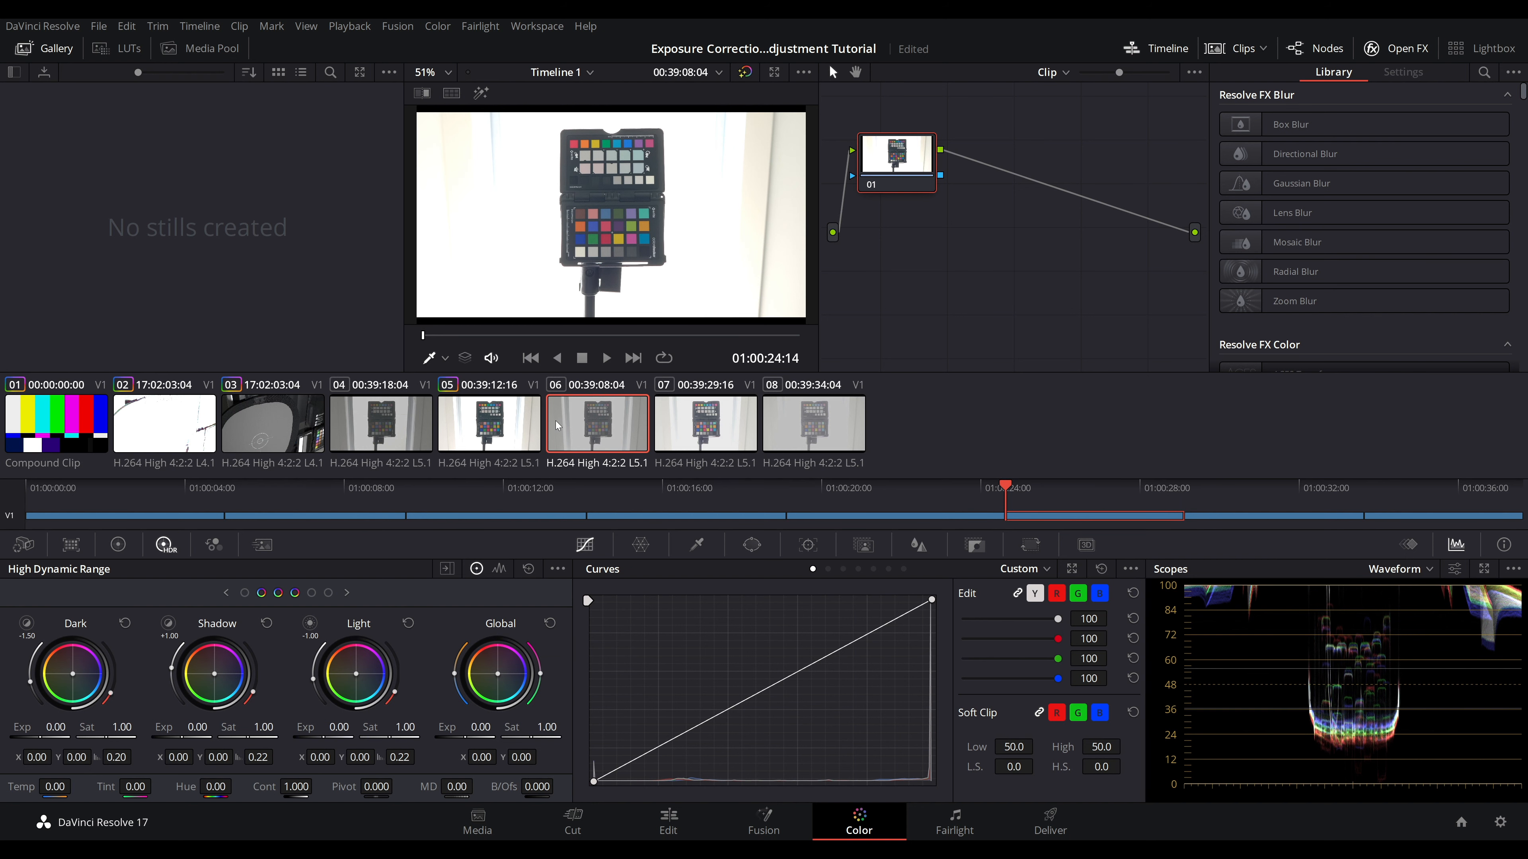
Step: Apply the DaVinci Wide Gamut color management preset to the project and save the settings
left_click(1500, 822)
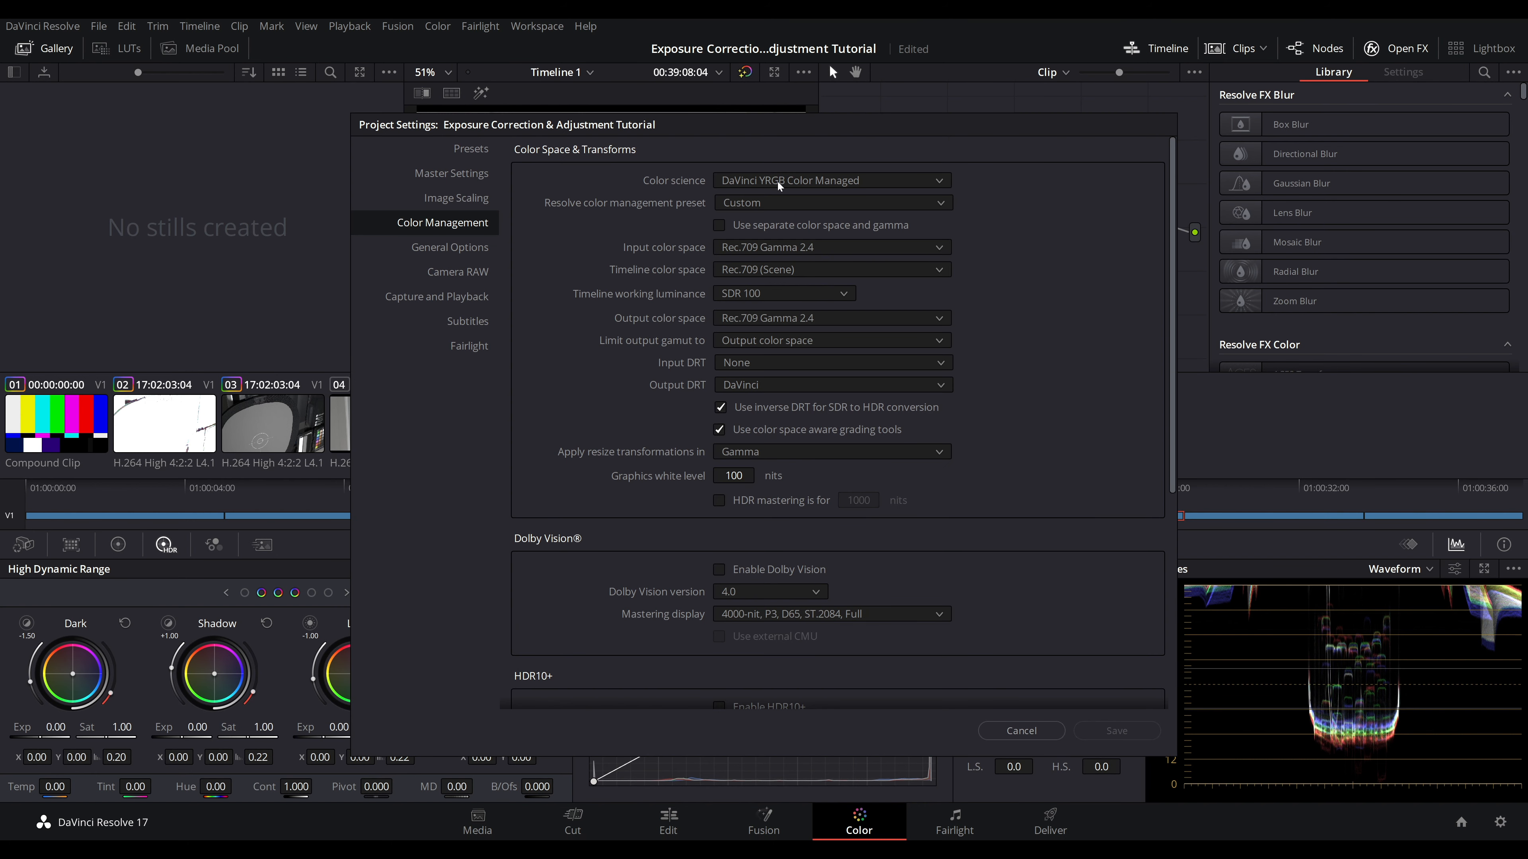
left_click(778, 203)
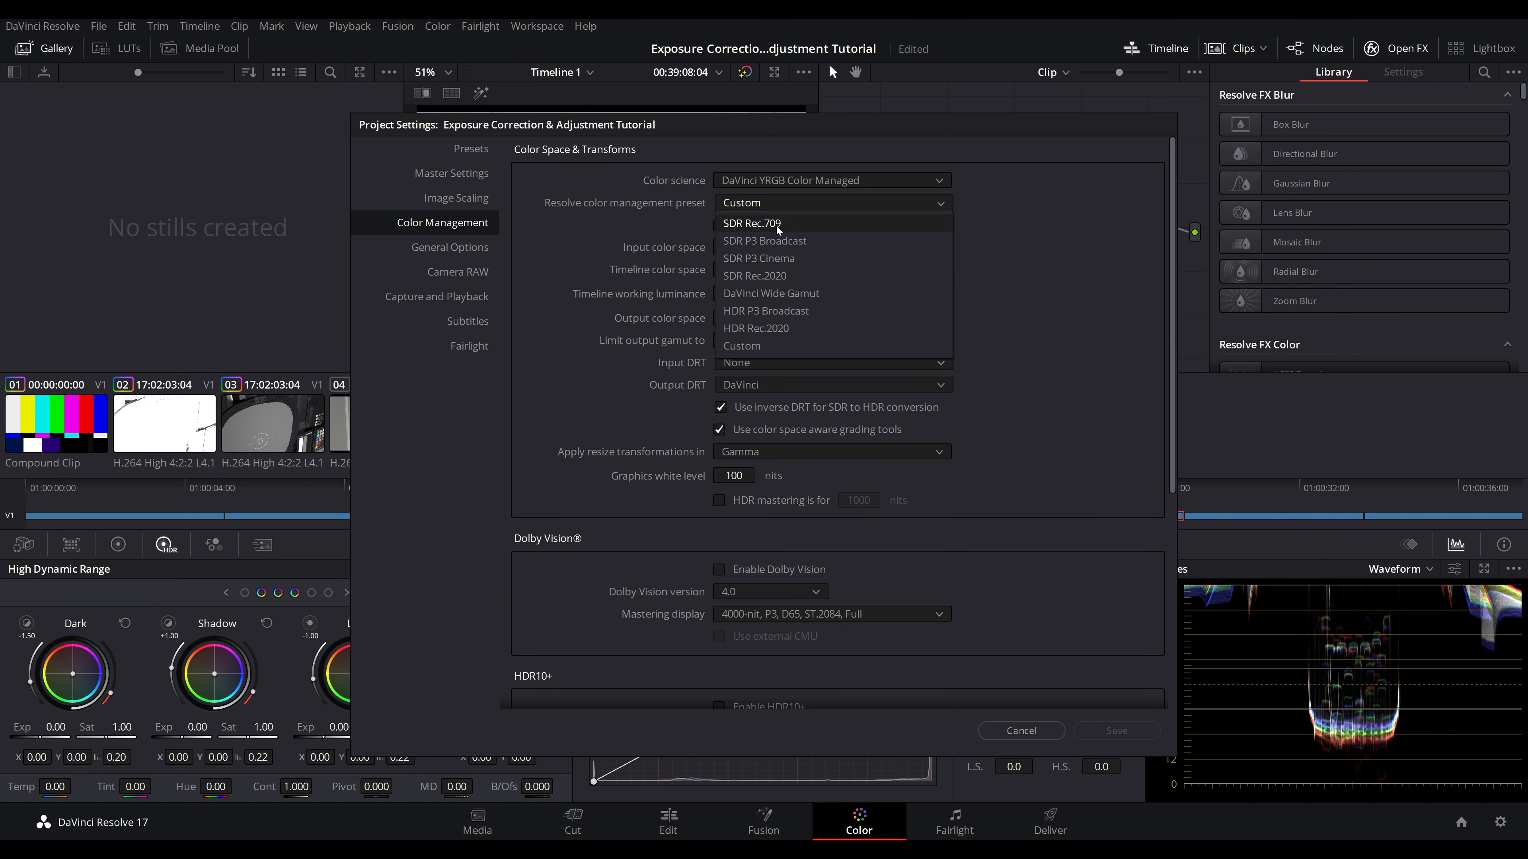
left_click(783, 293)
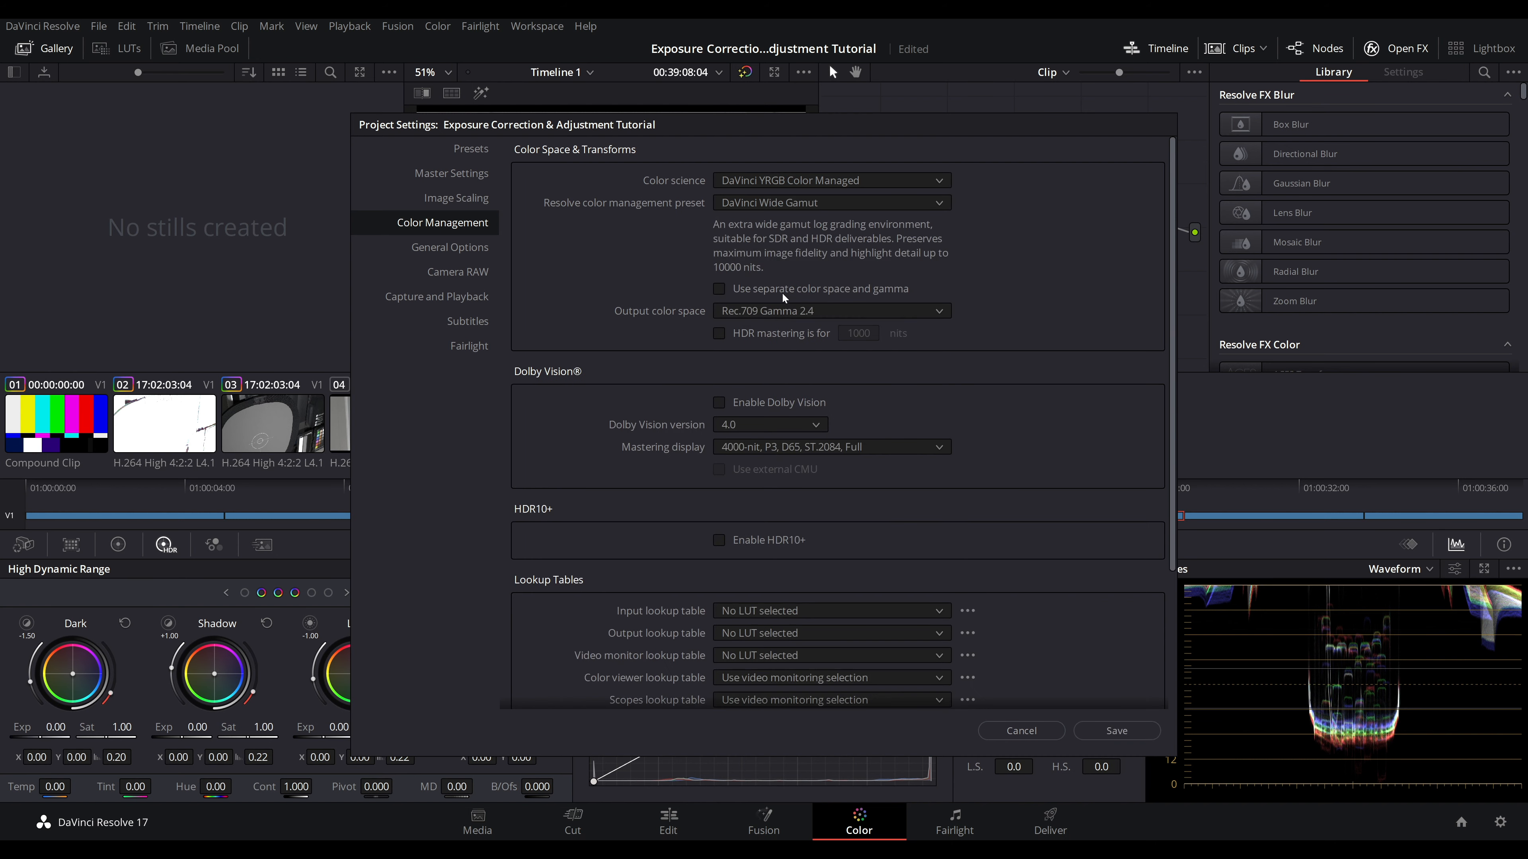
left_click(1113, 730)
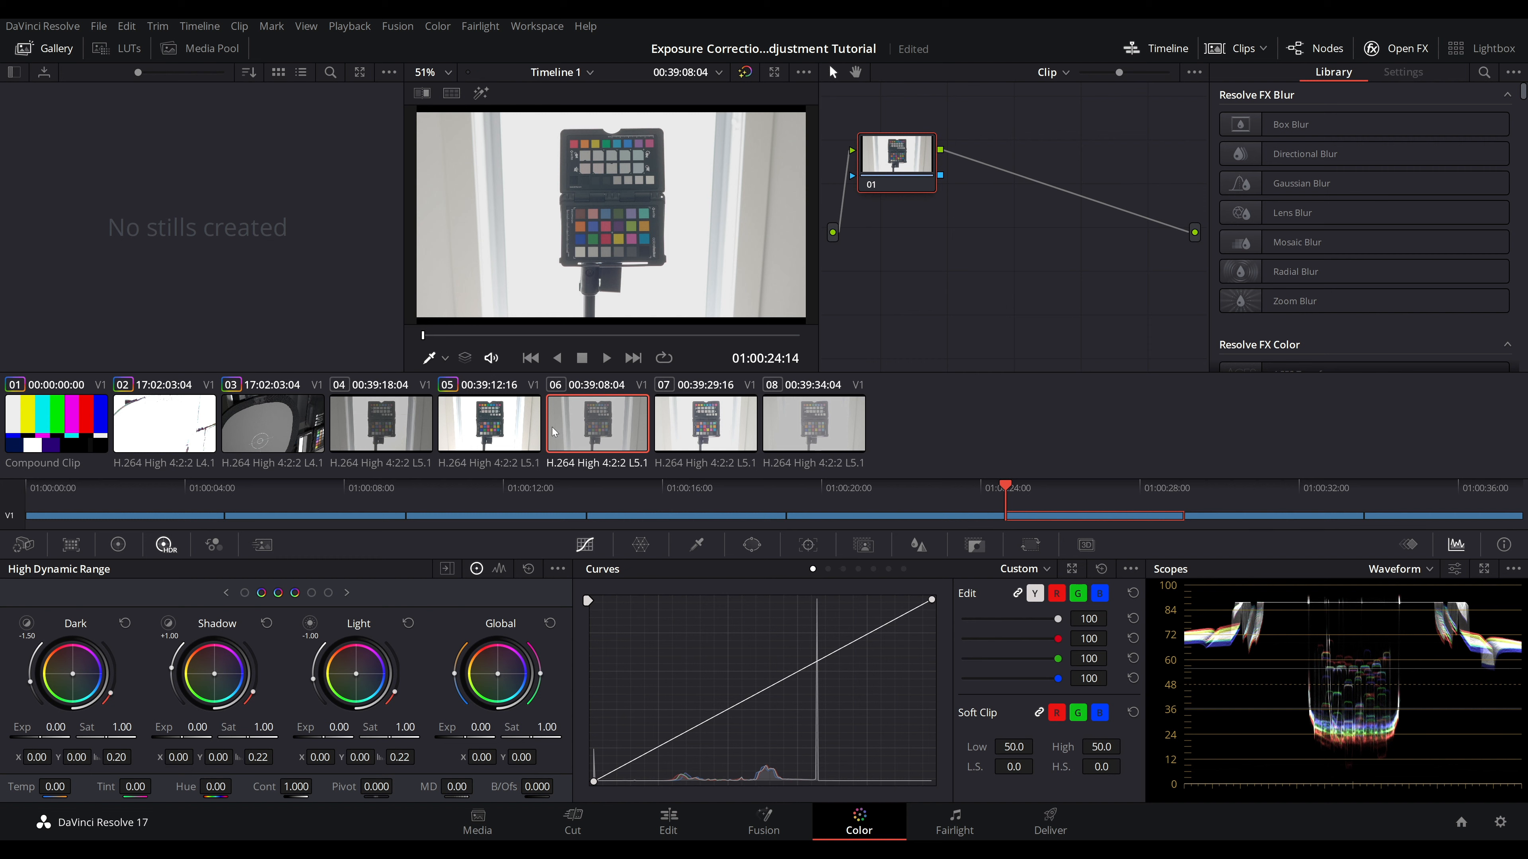
middle_click(705, 423)
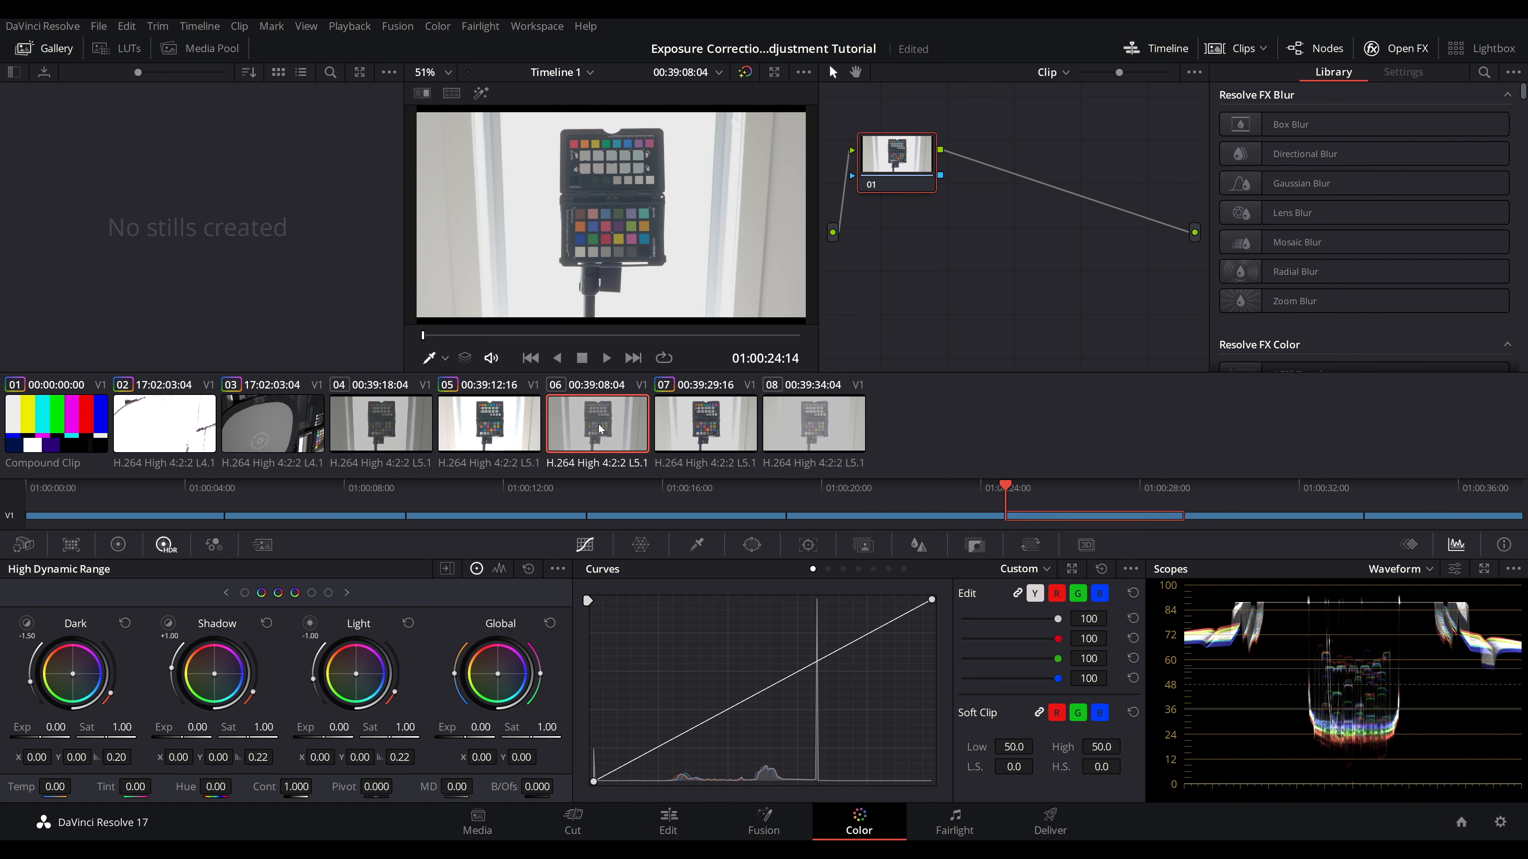
Step: Switch the project's color science to ACEScc and save the settings
left_click(1500, 822)
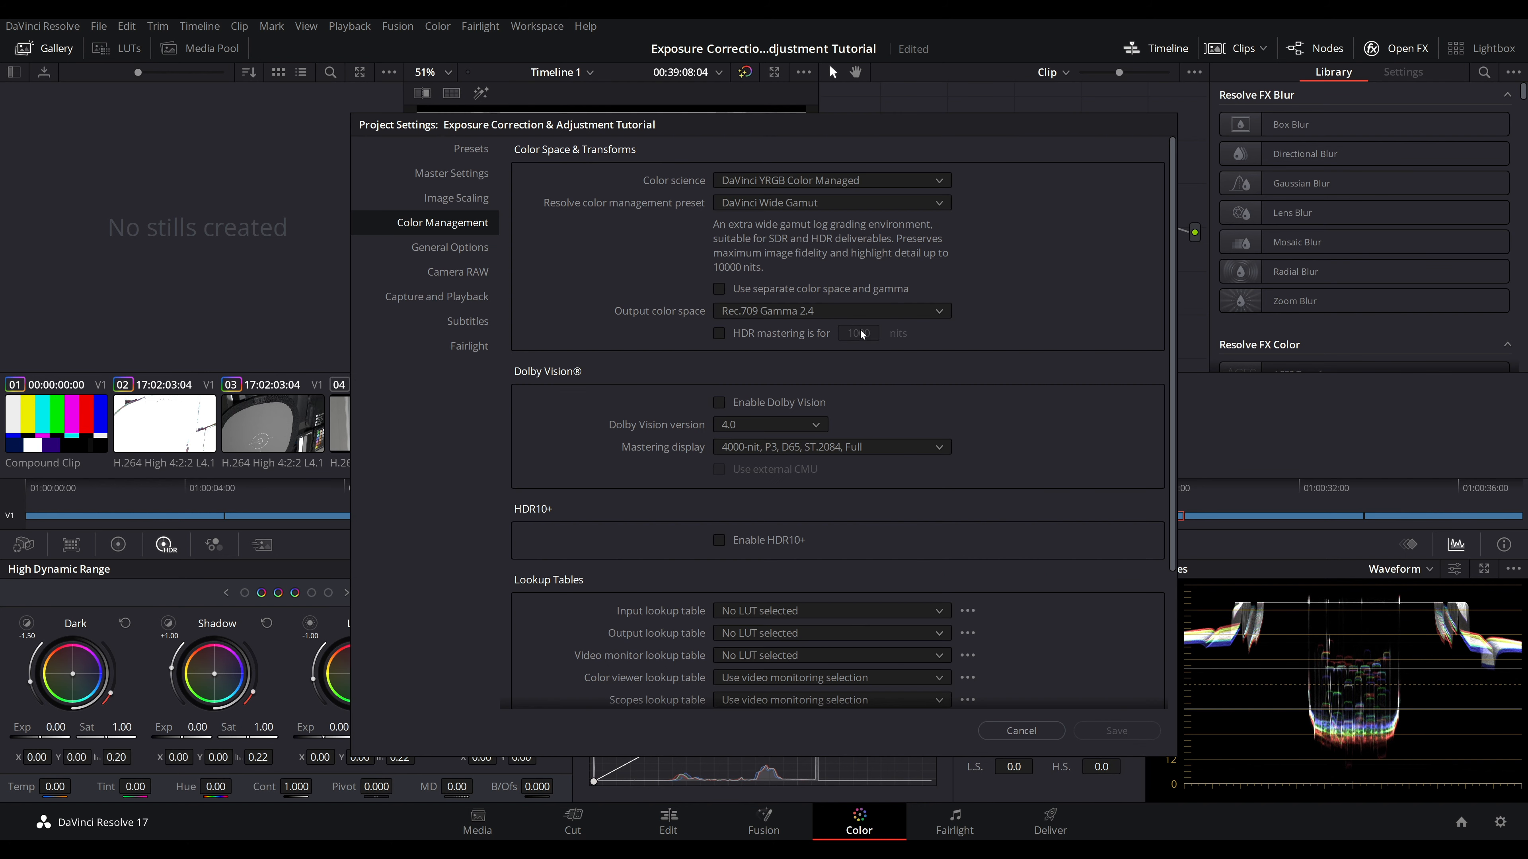
left_click(774, 183)
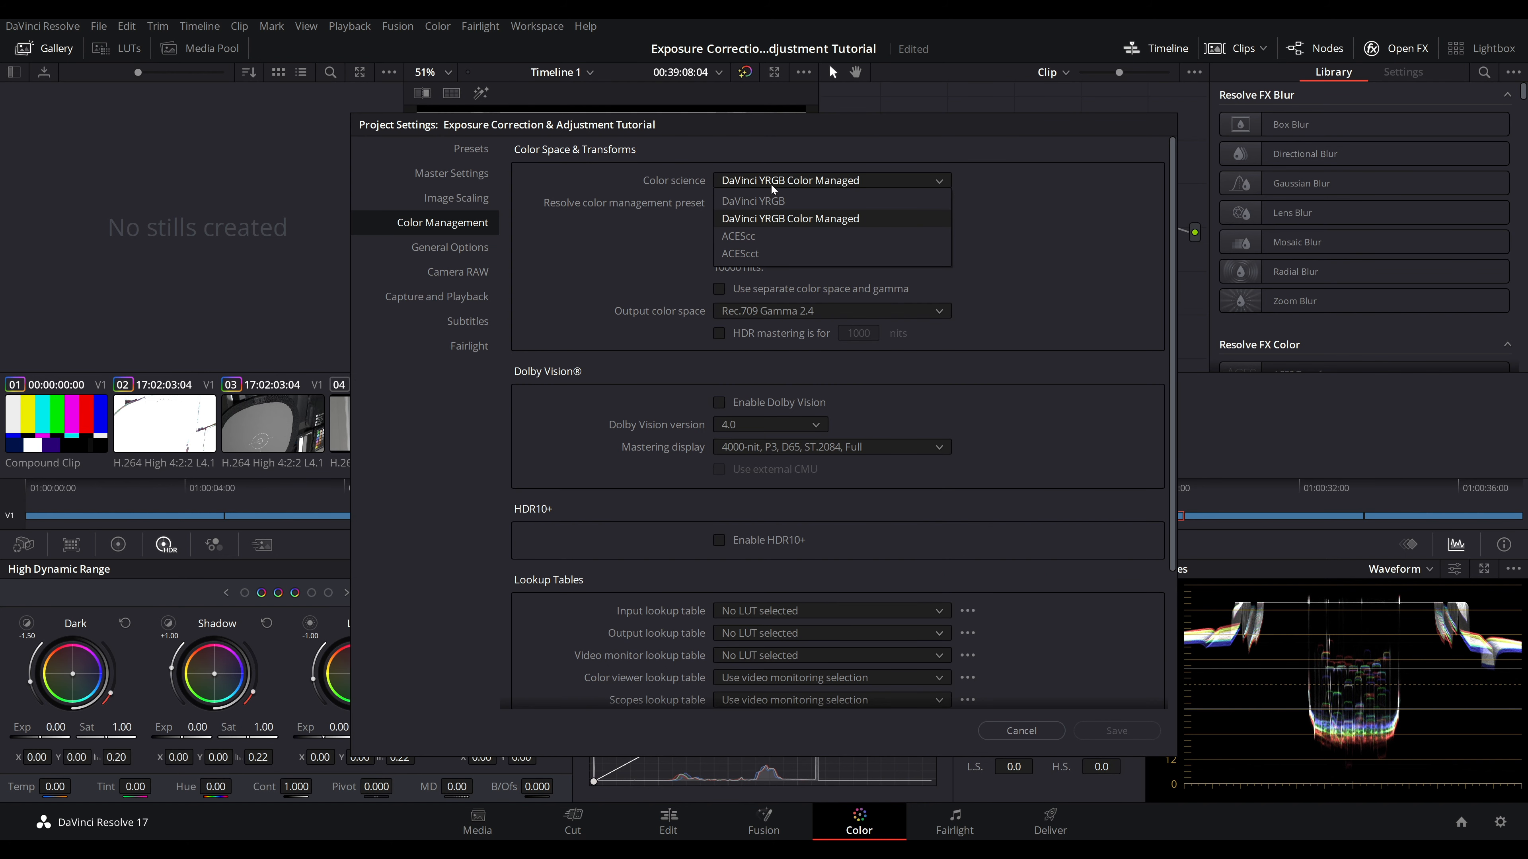
left_click(760, 239)
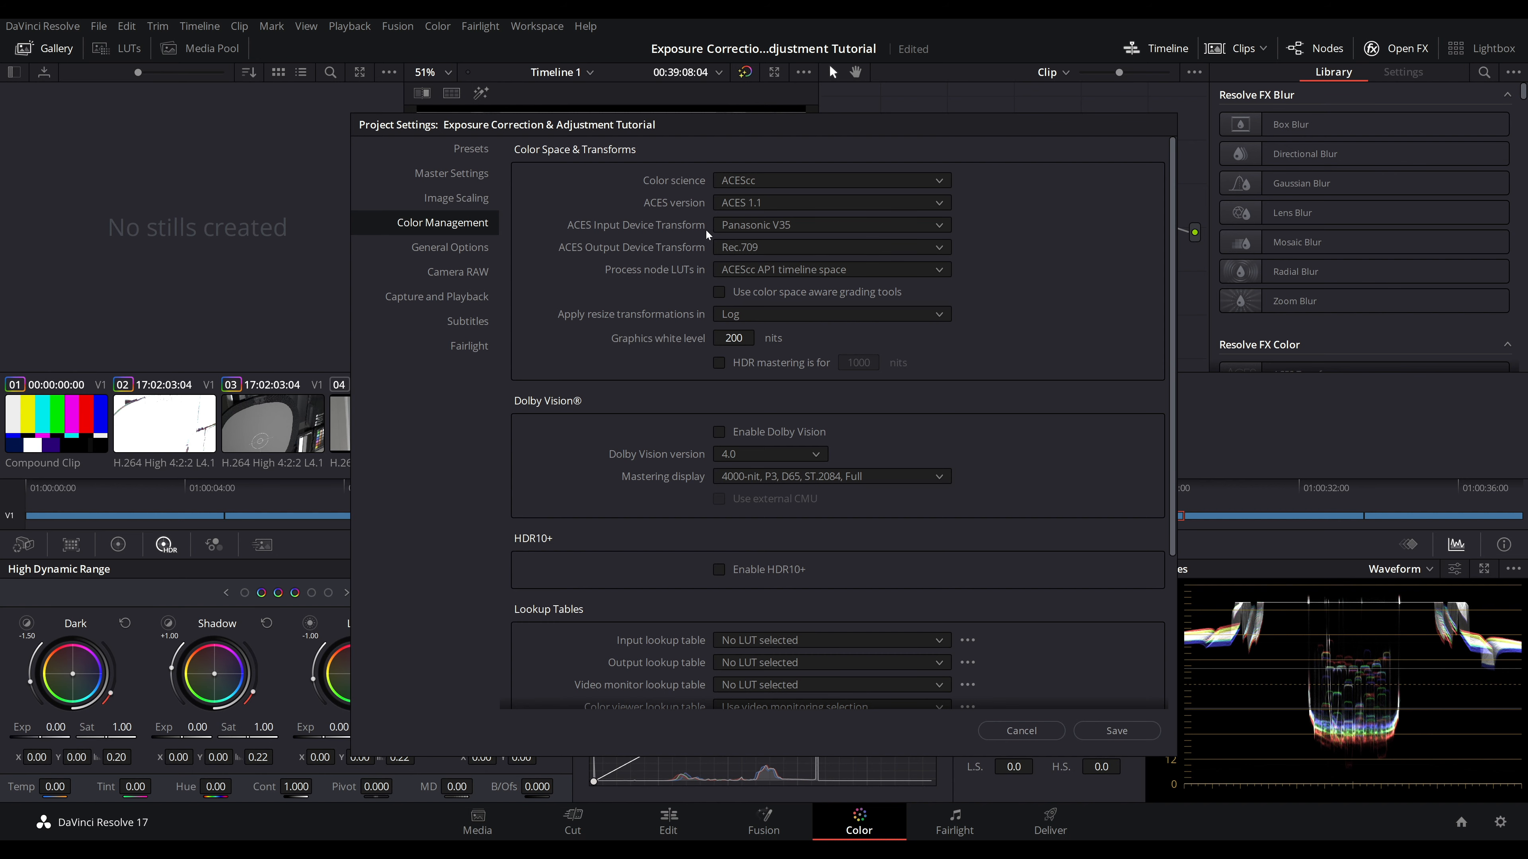
left_click(1121, 735)
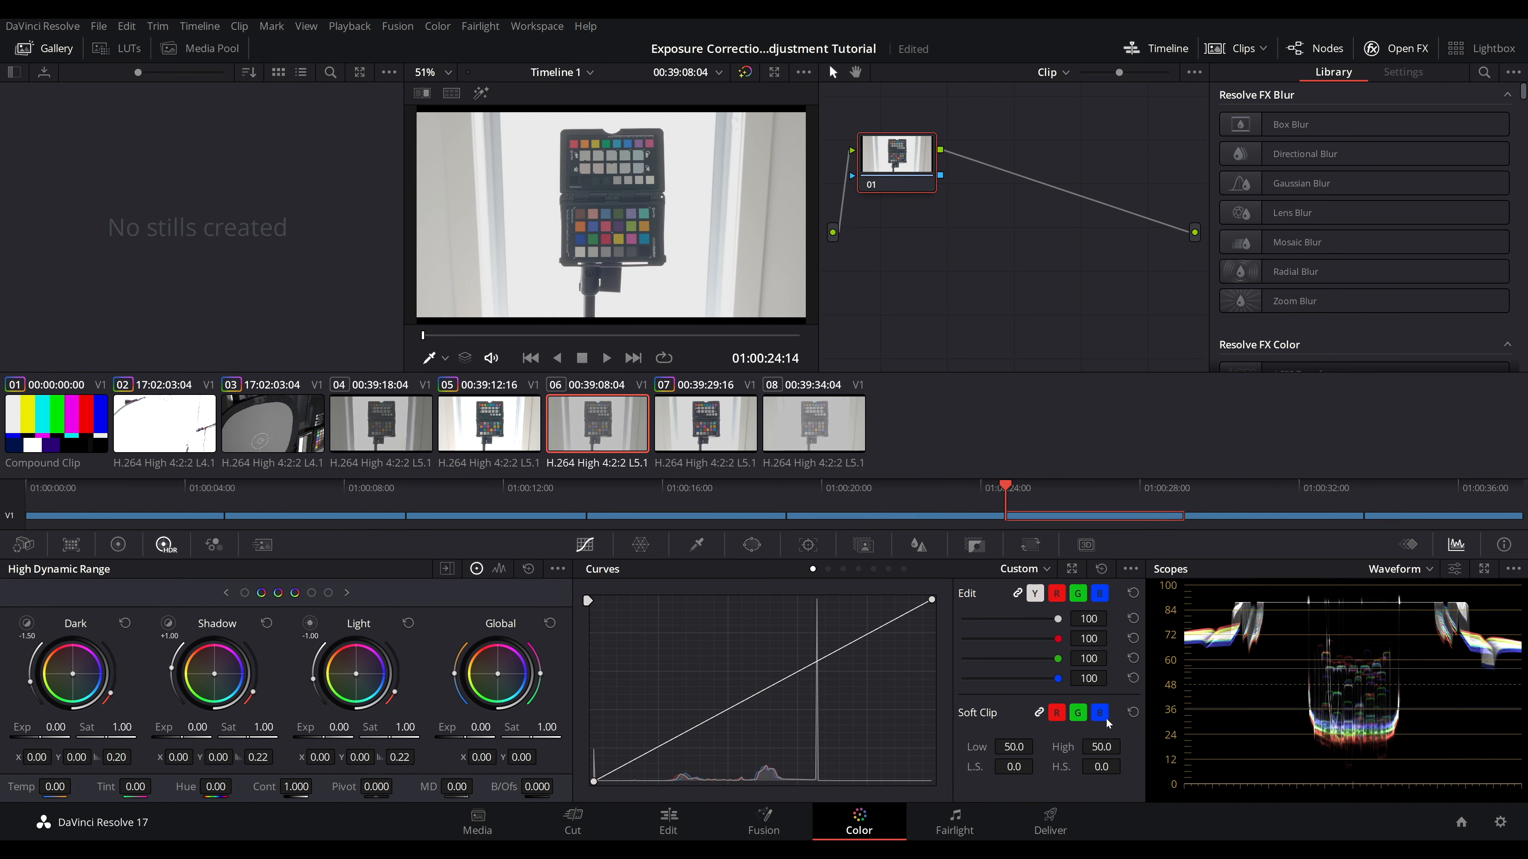
Step: Compare the image and waveform of clips 05, 06 and 07 under ACEScc color science
left_click(492, 445)
left_click(666, 433)
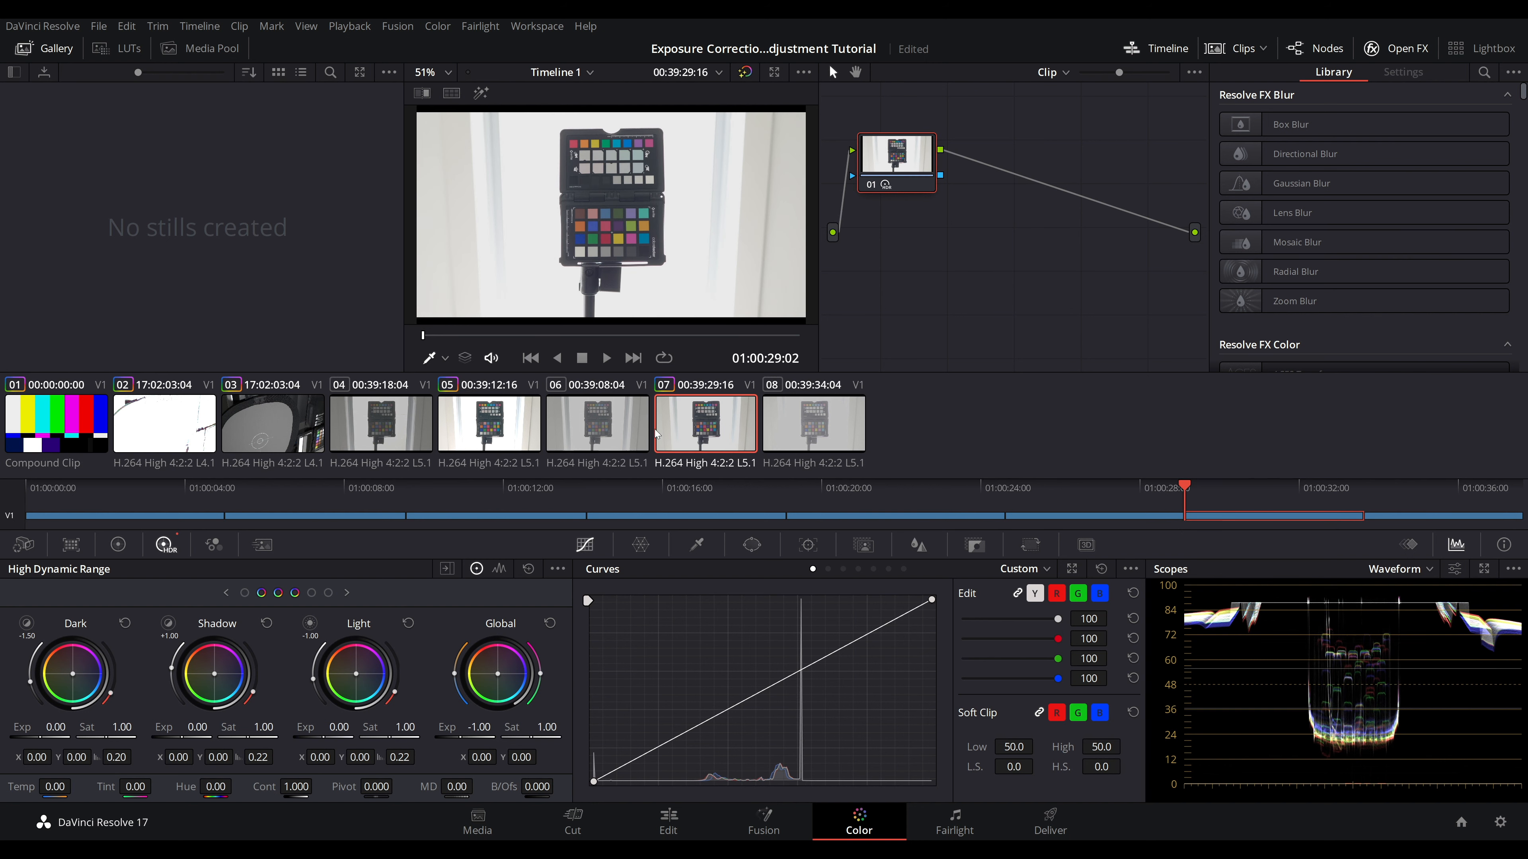
left_click(487, 442)
left_click(603, 440)
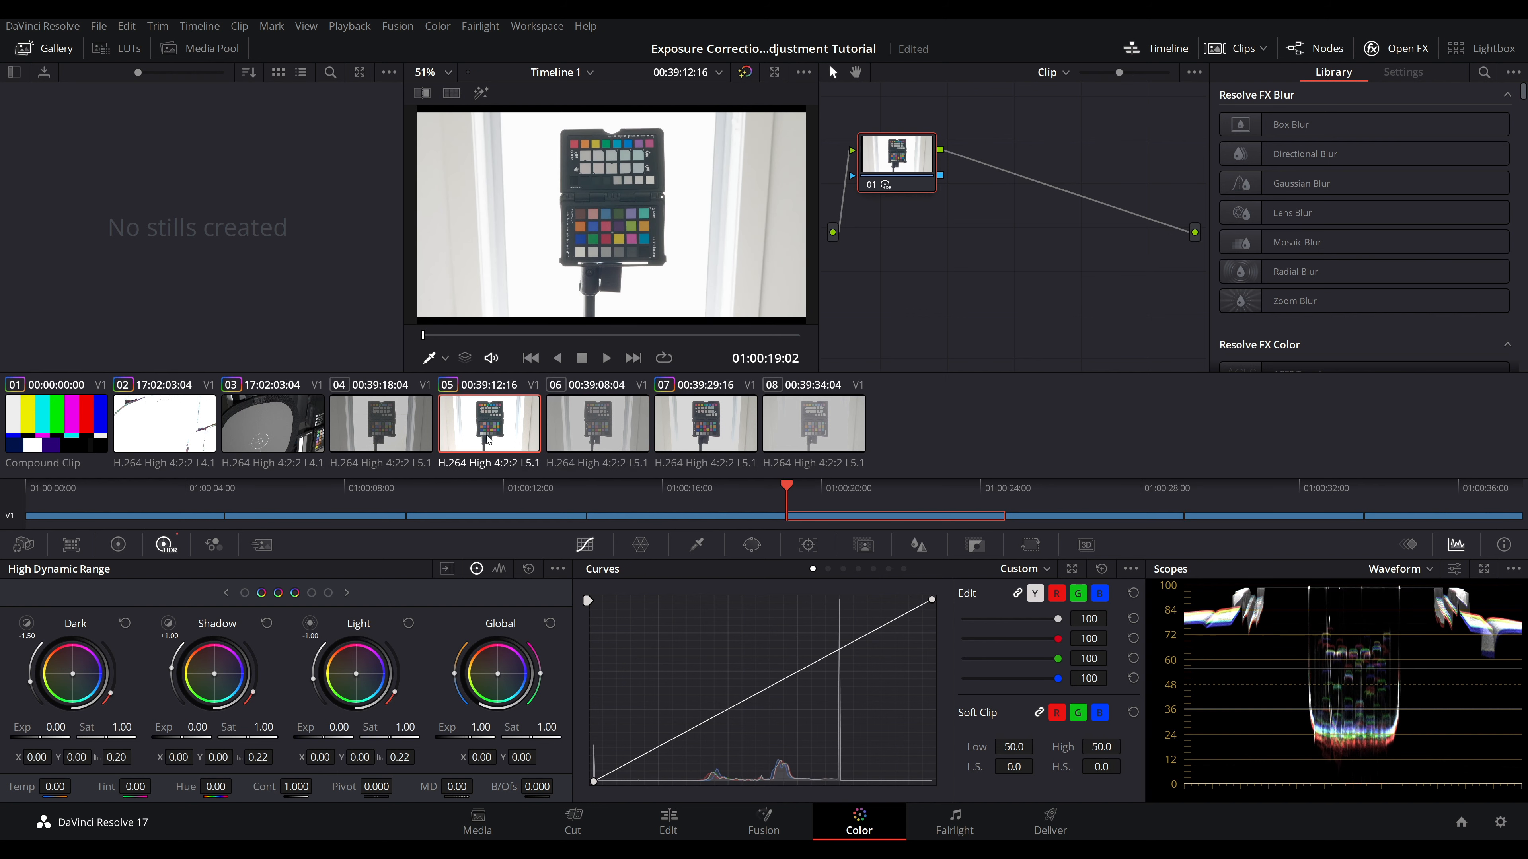
left_click(707, 433)
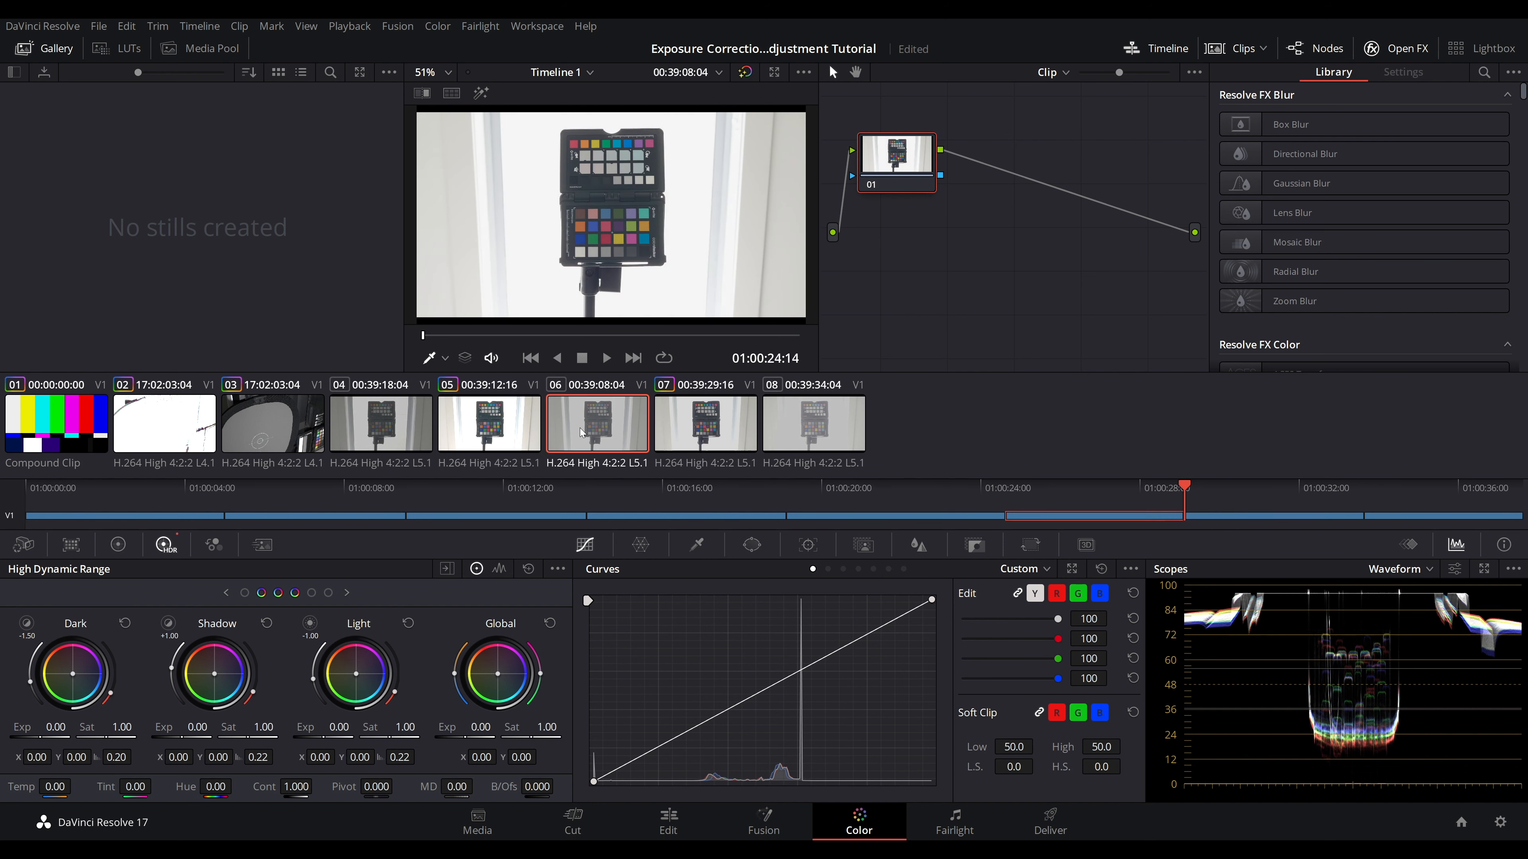
left_click(491, 443)
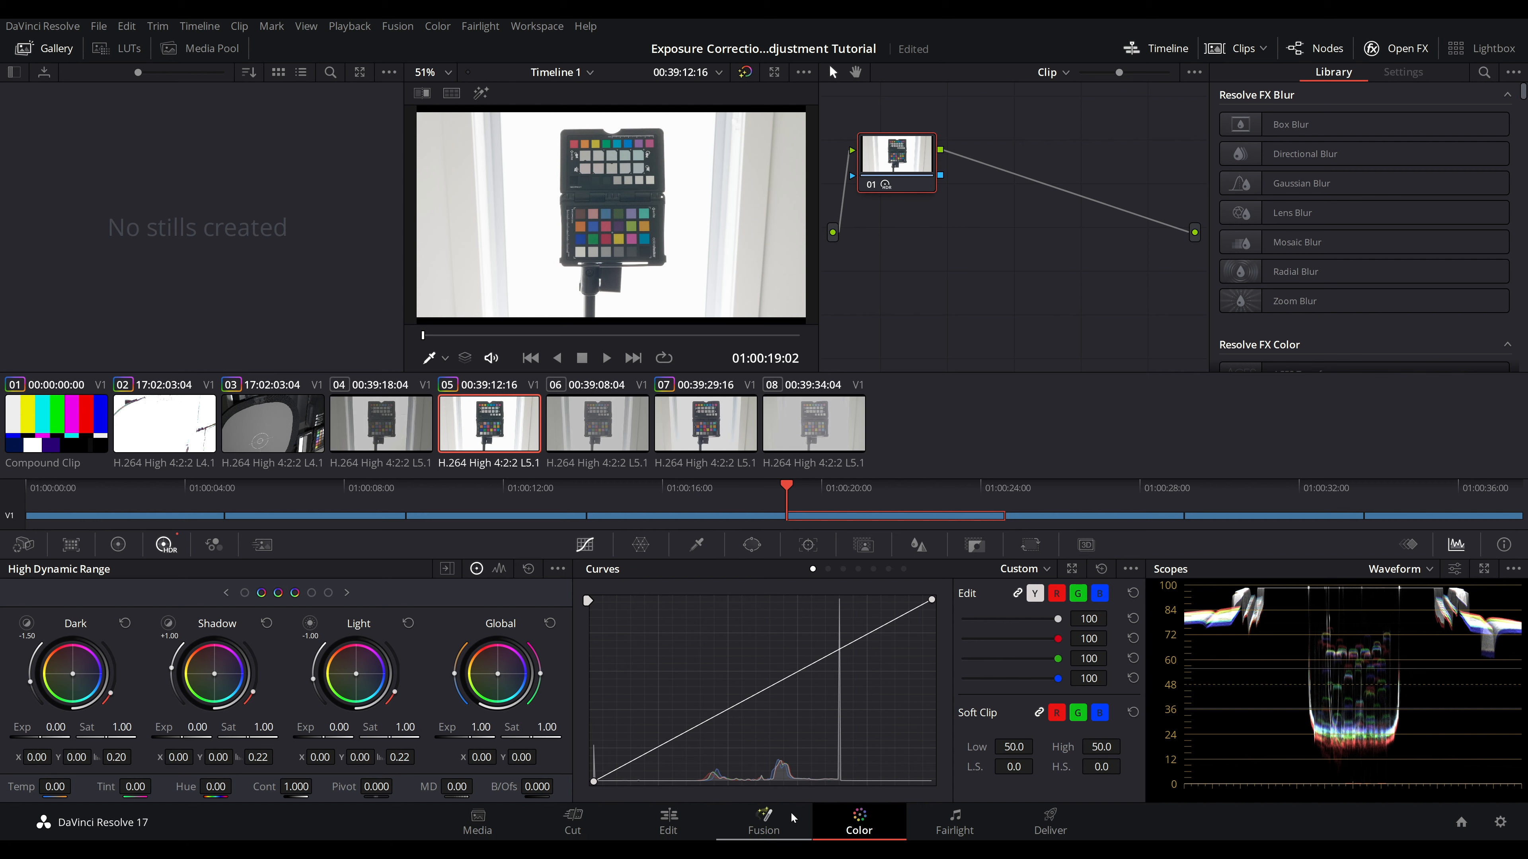
key("Down")
key("Down")
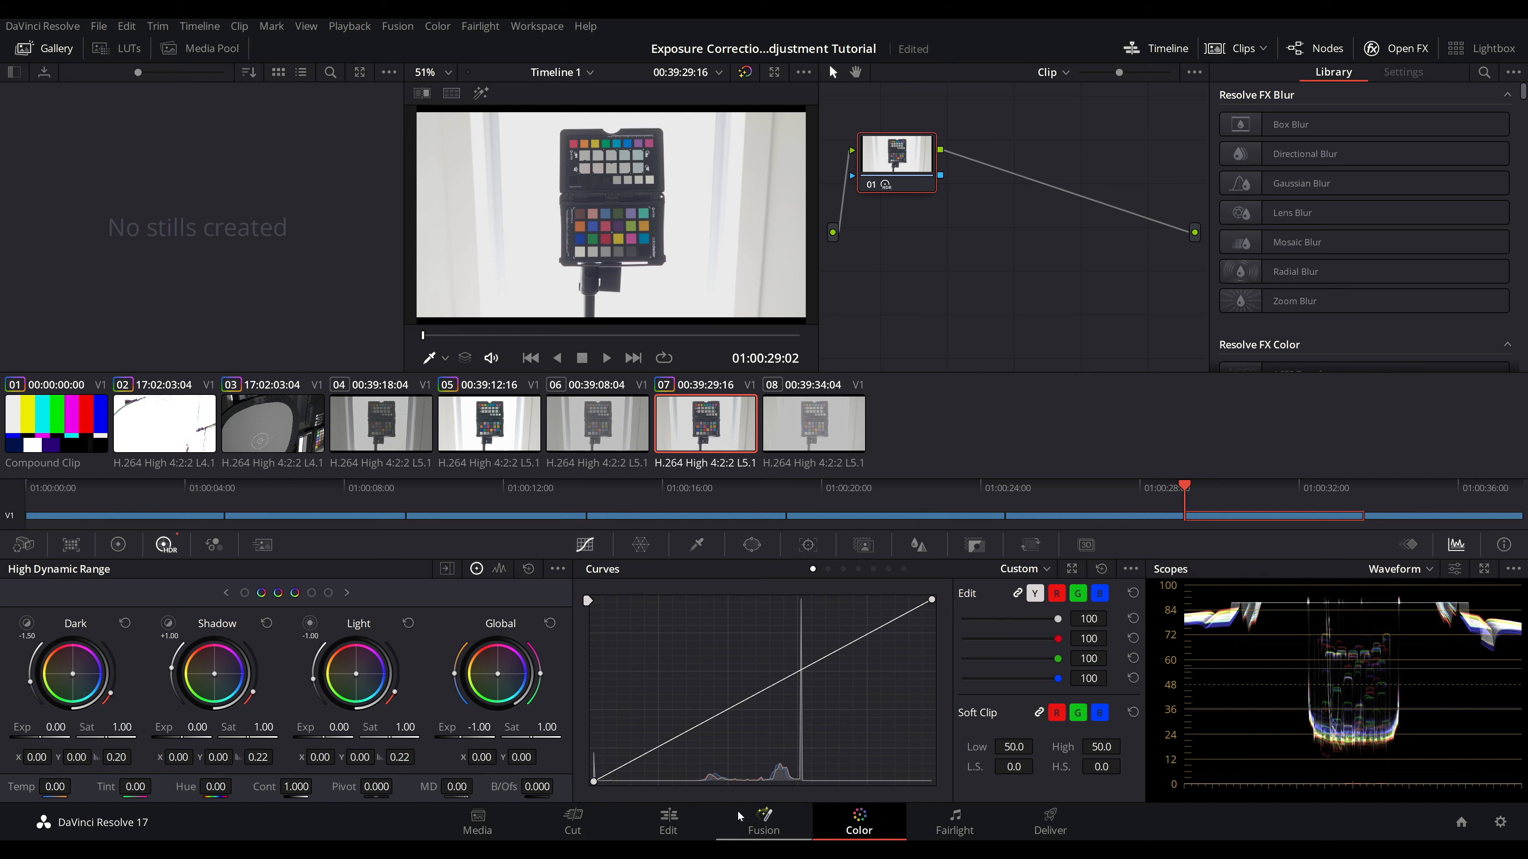
Step: Open clip 08 on the Fusion page and select its MediaIn1 node
left_click(799, 429)
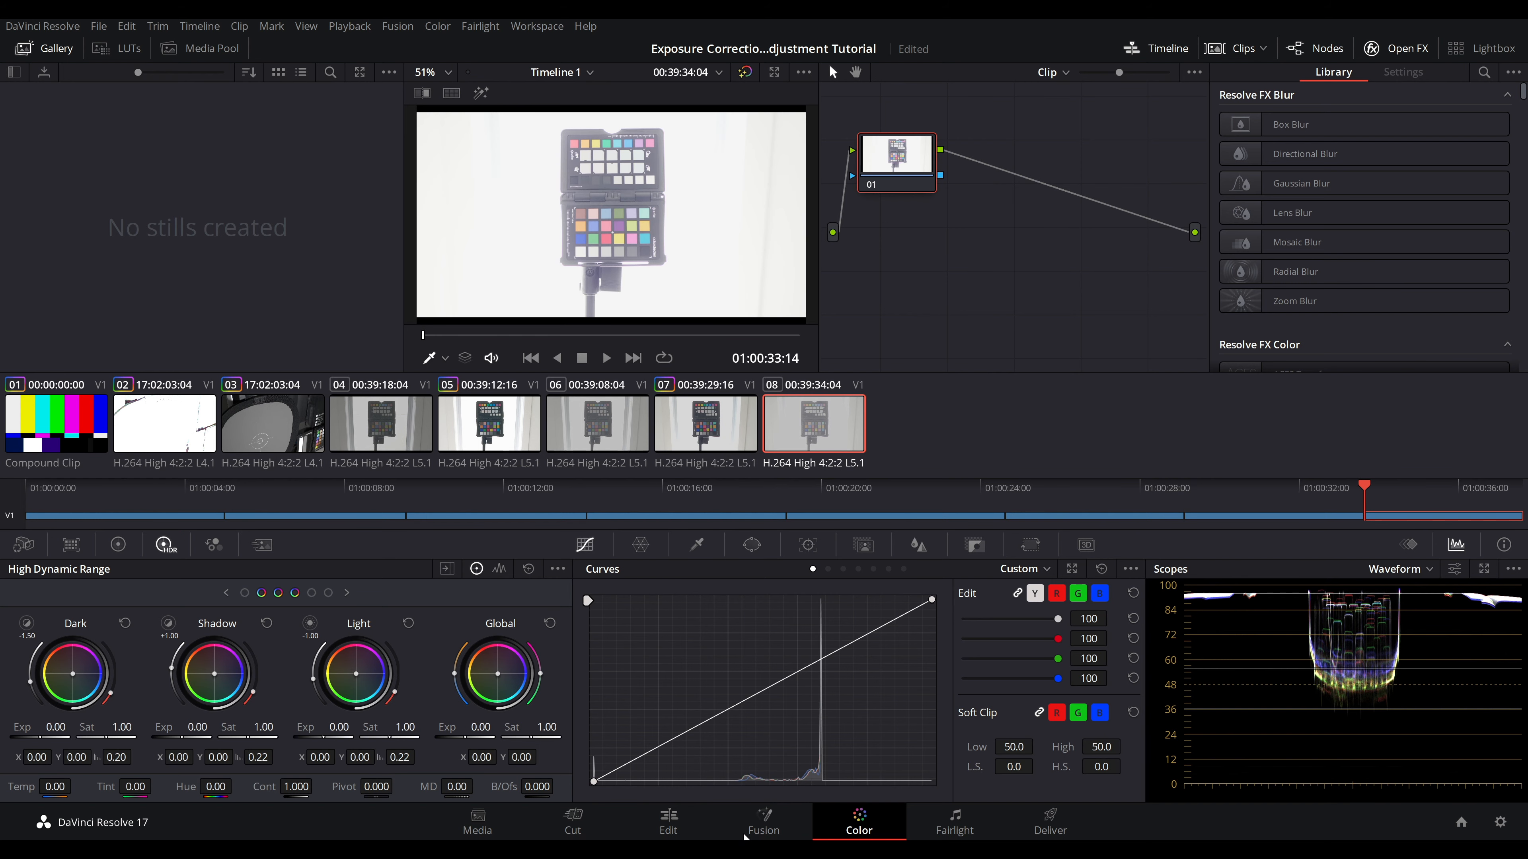
left_click(764, 819)
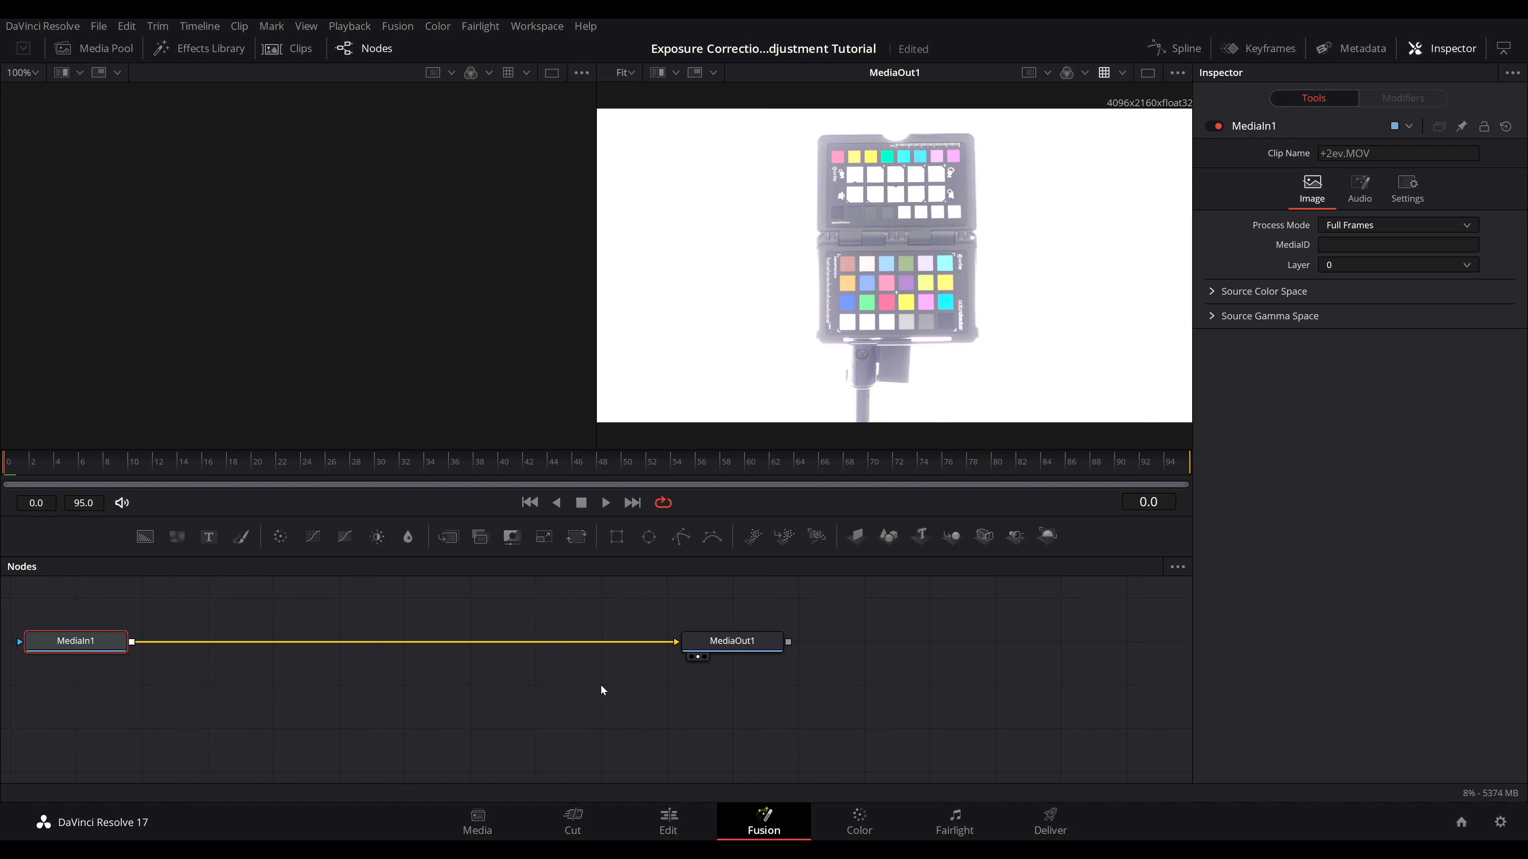
right_click(108, 642)
left_click(246, 692)
left_click(78, 643)
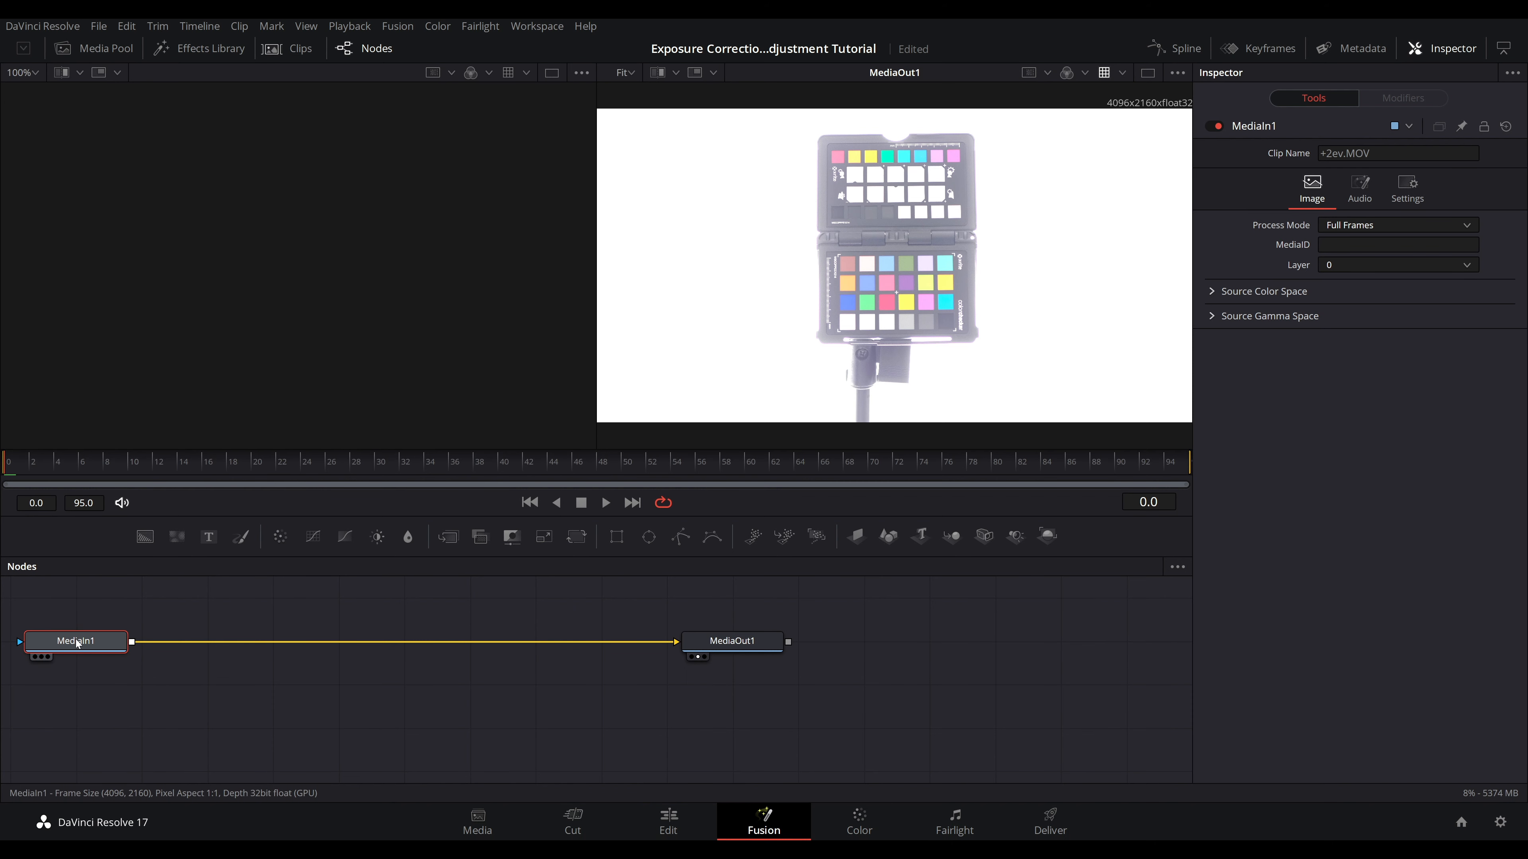
Step: Add a Transform node after MediaIn1 and enlarge the image to a size of about 1.63
key("shift+space")
type("trans")
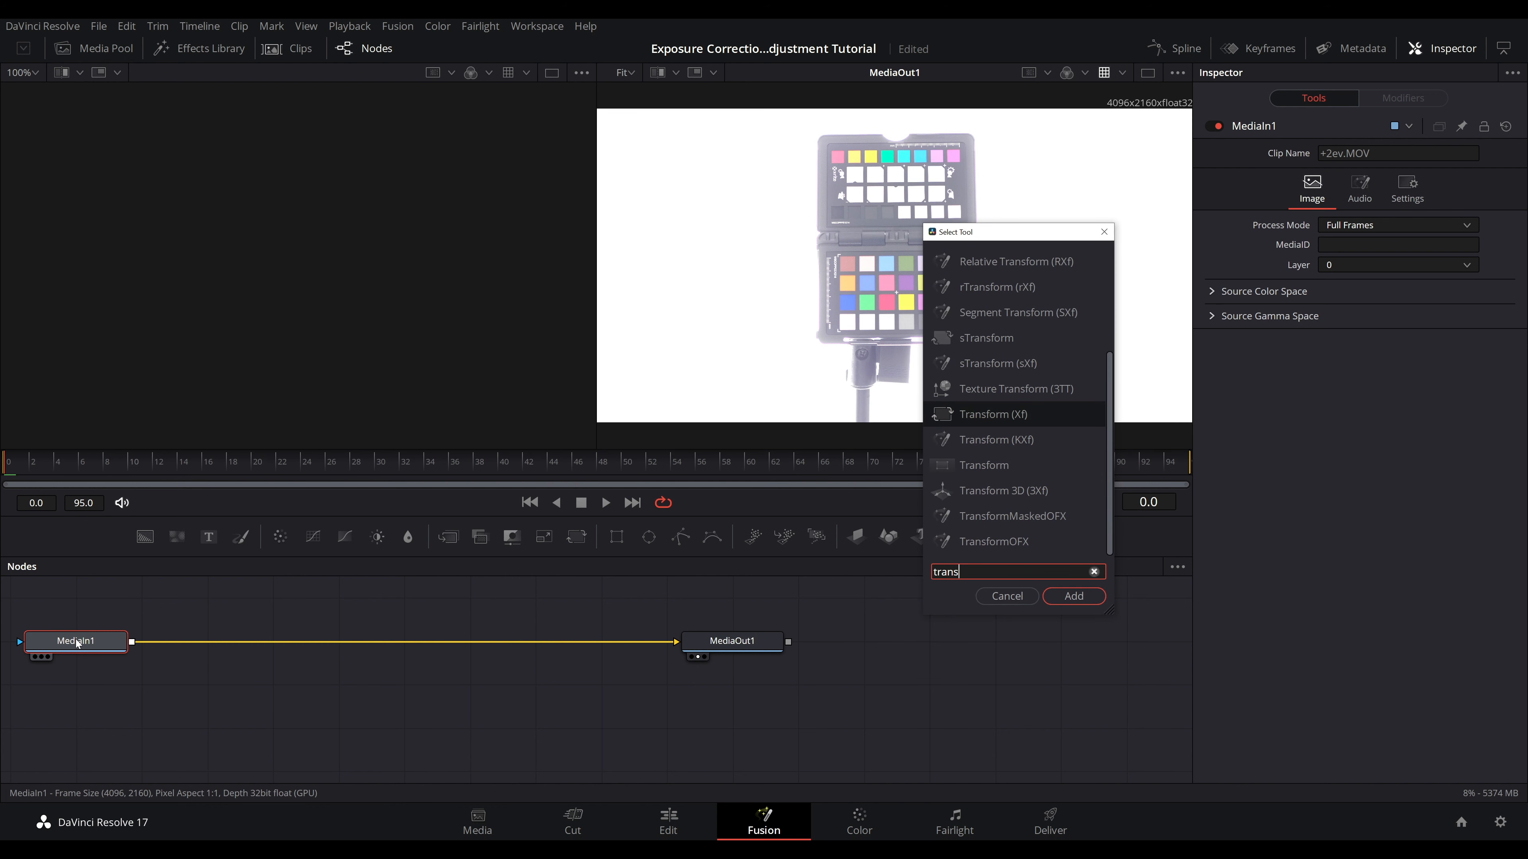
key("Return")
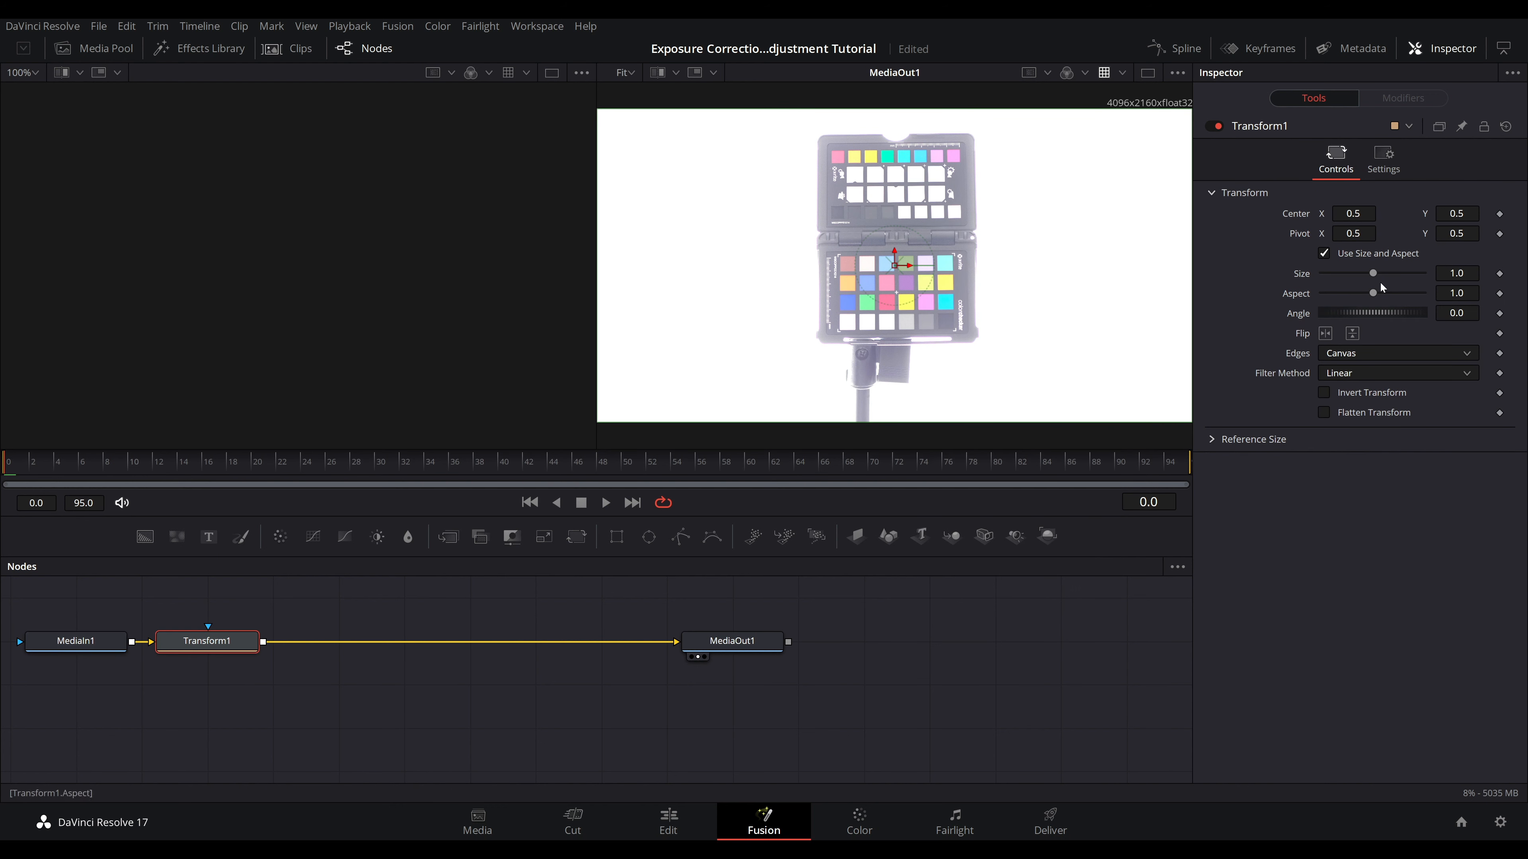
left_click_drag(1373, 273, 1382, 273)
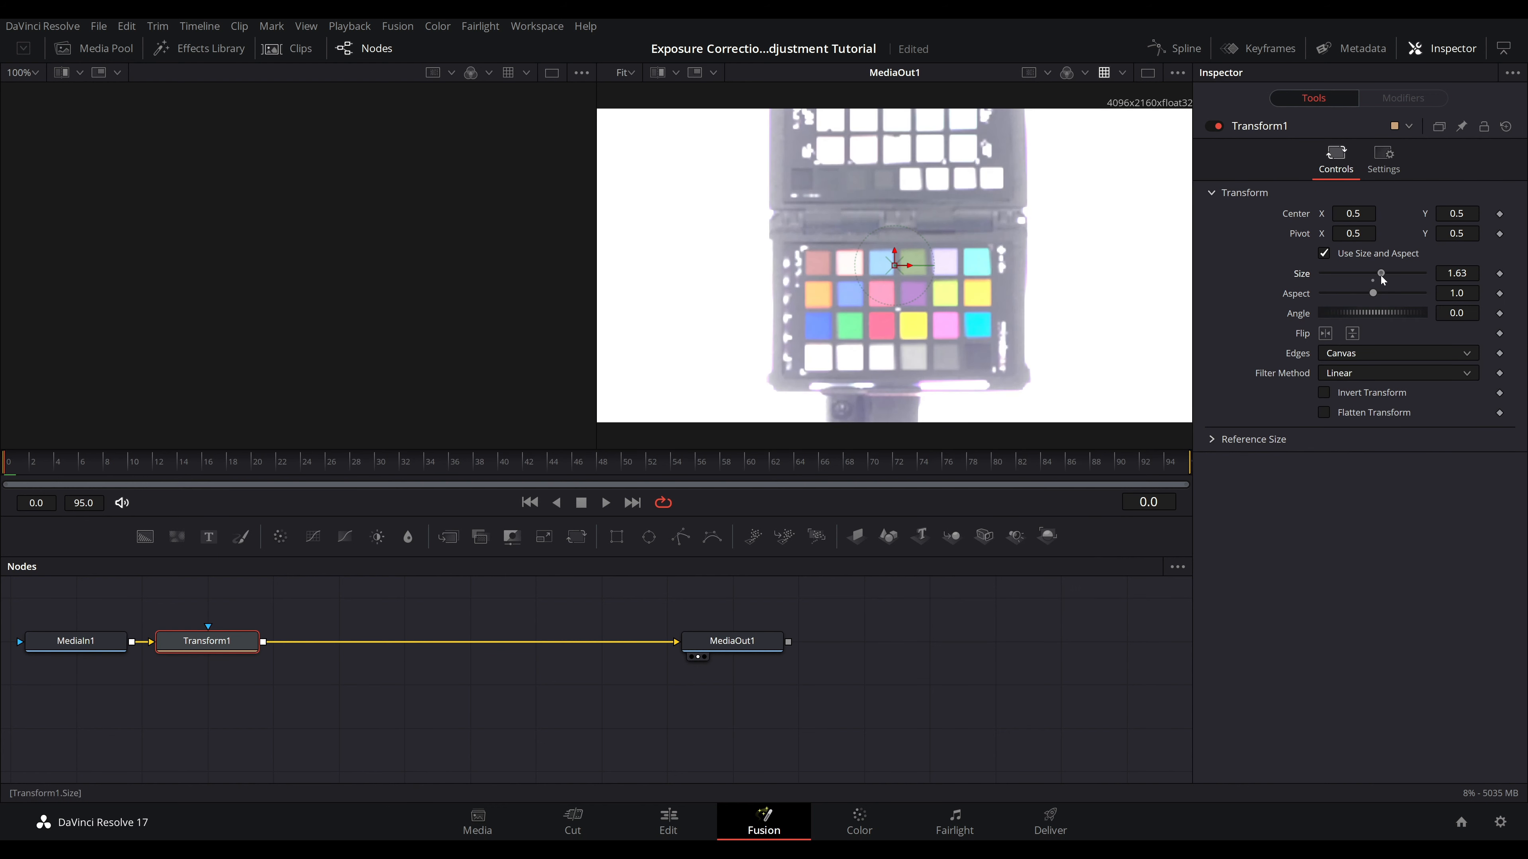
Step: Return to the Color page and set clip 08's HDR Global exposure to -2.00
left_click(861, 828)
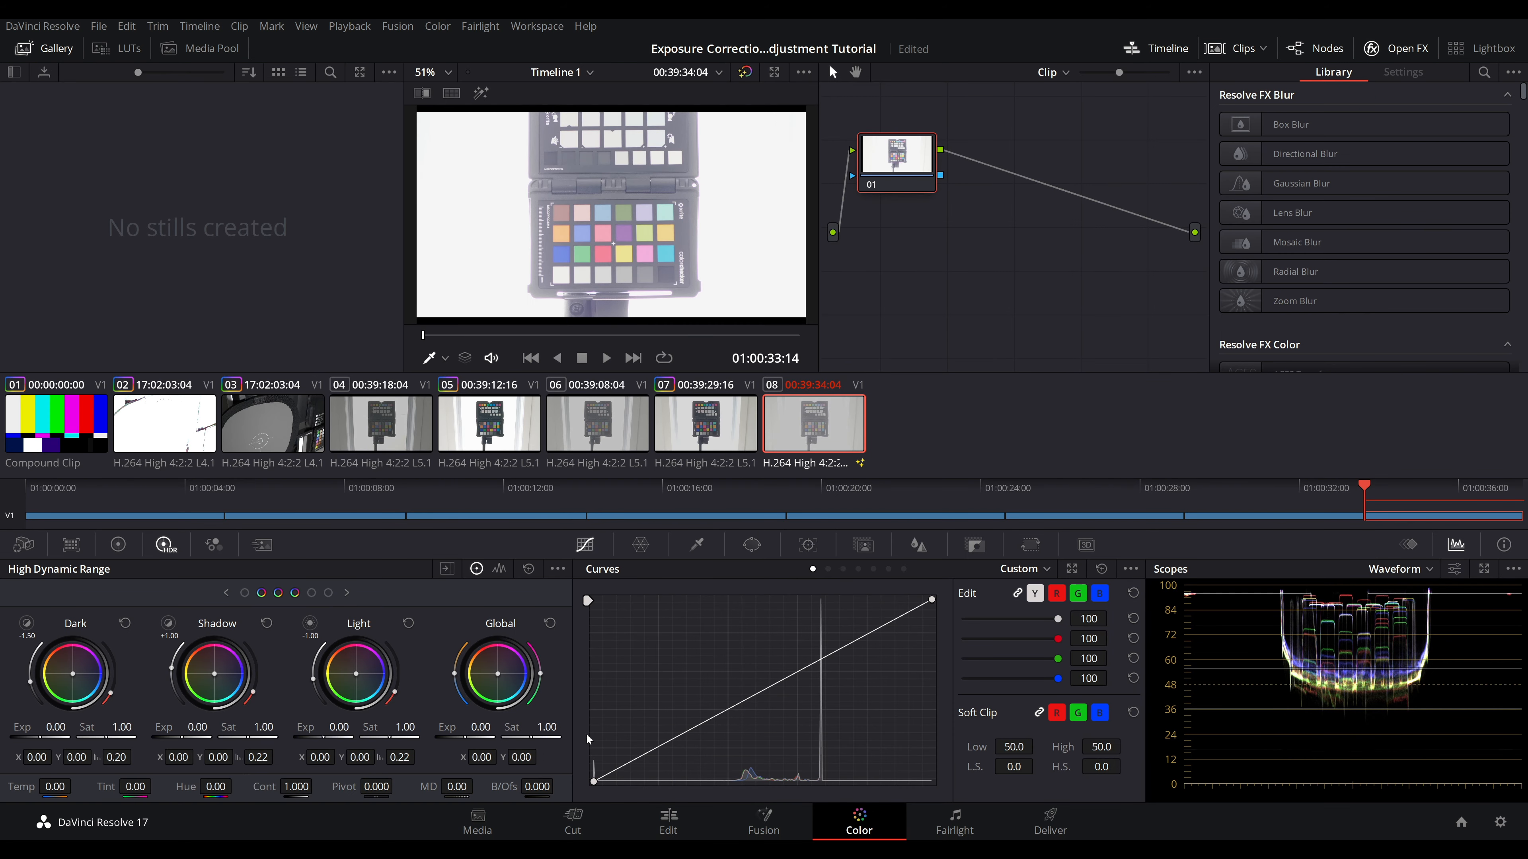
double_click(479, 727)
type("2")
key("Return")
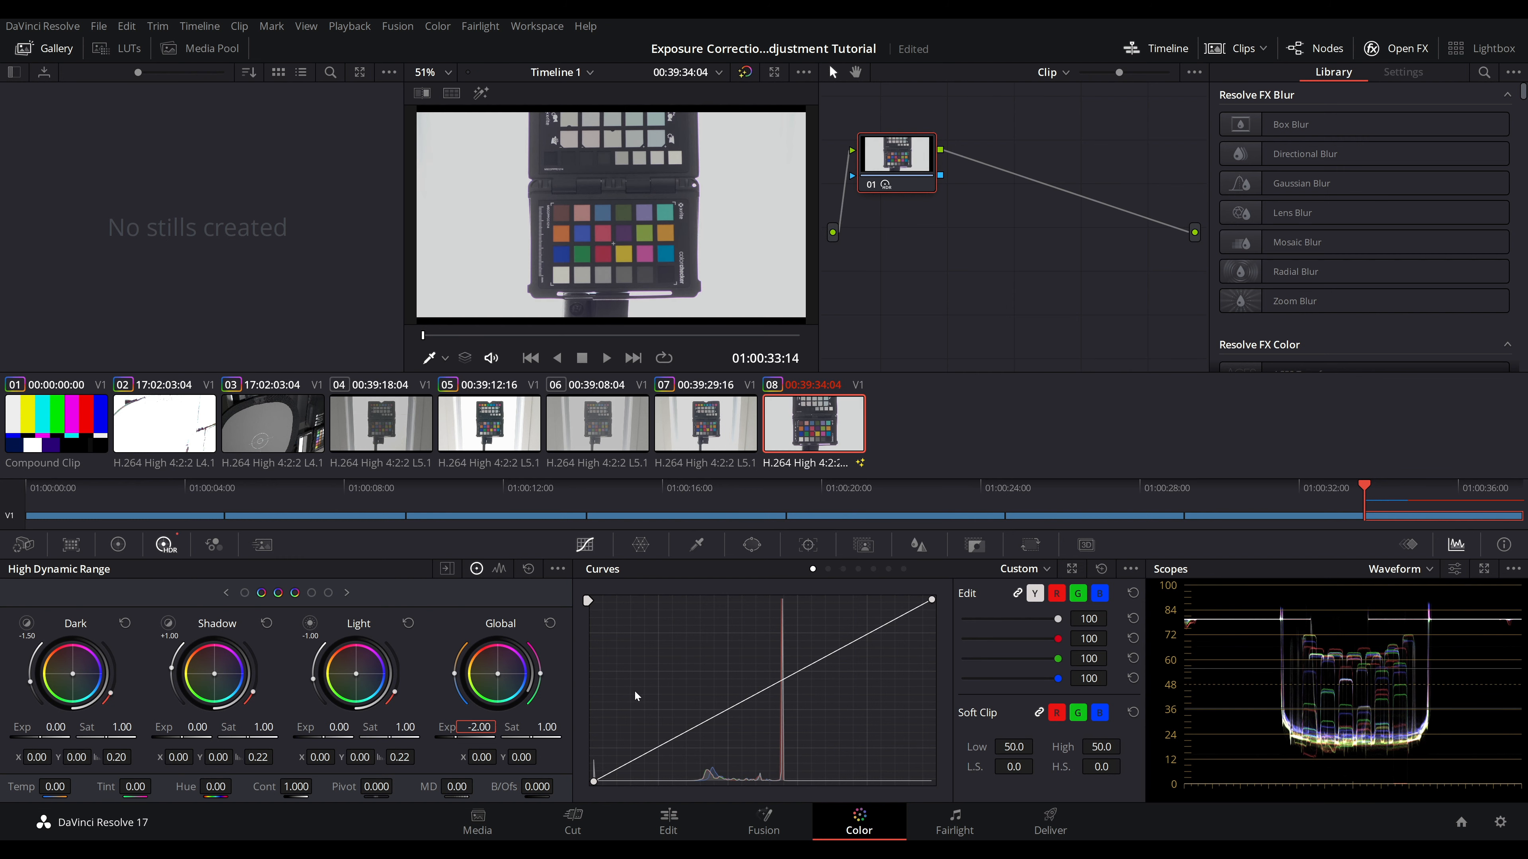
Step: Find the Exposure Correction effect and apply it to node 01 of clip 04
left_click(380, 431)
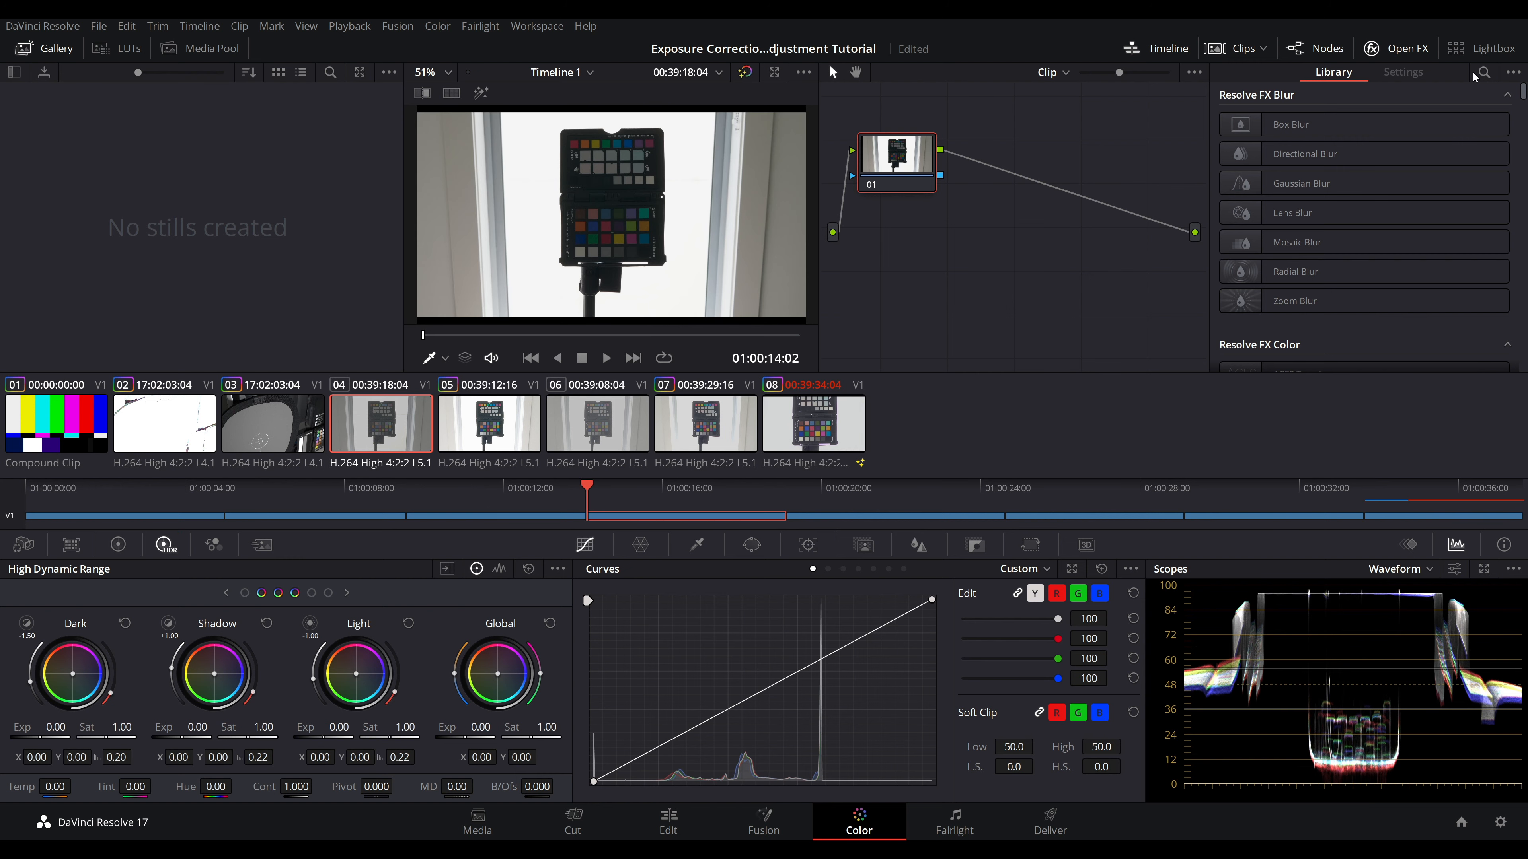
left_click(1484, 73)
type("ex")
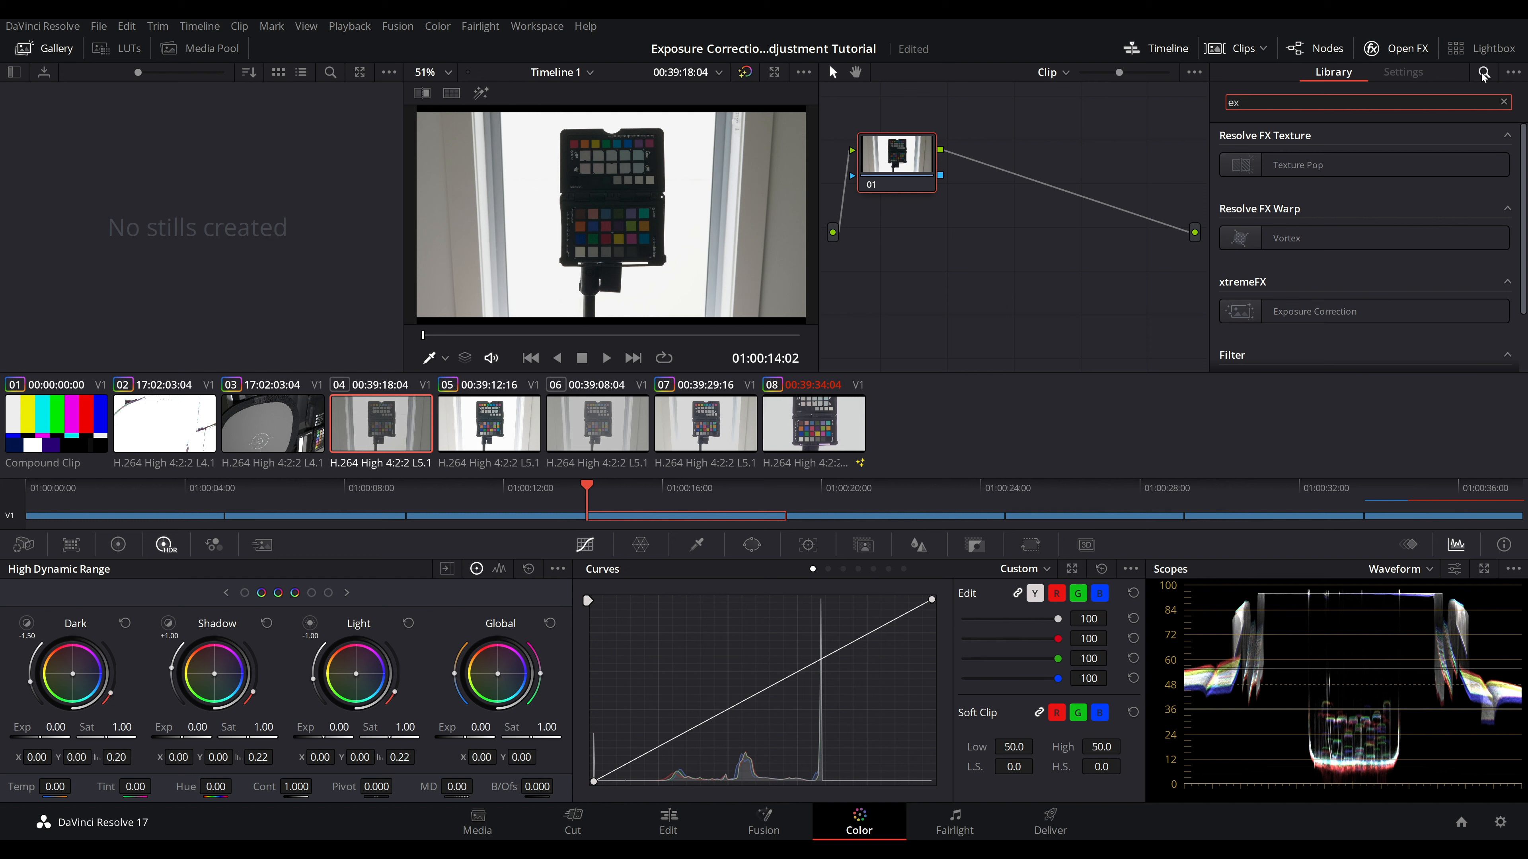
left_click_drag(1314, 311, 913, 158)
Step: Set clip 04's Exposure Correction effect to ACEScc timeline gamma with a correction of 2.00
left_click(1375, 179)
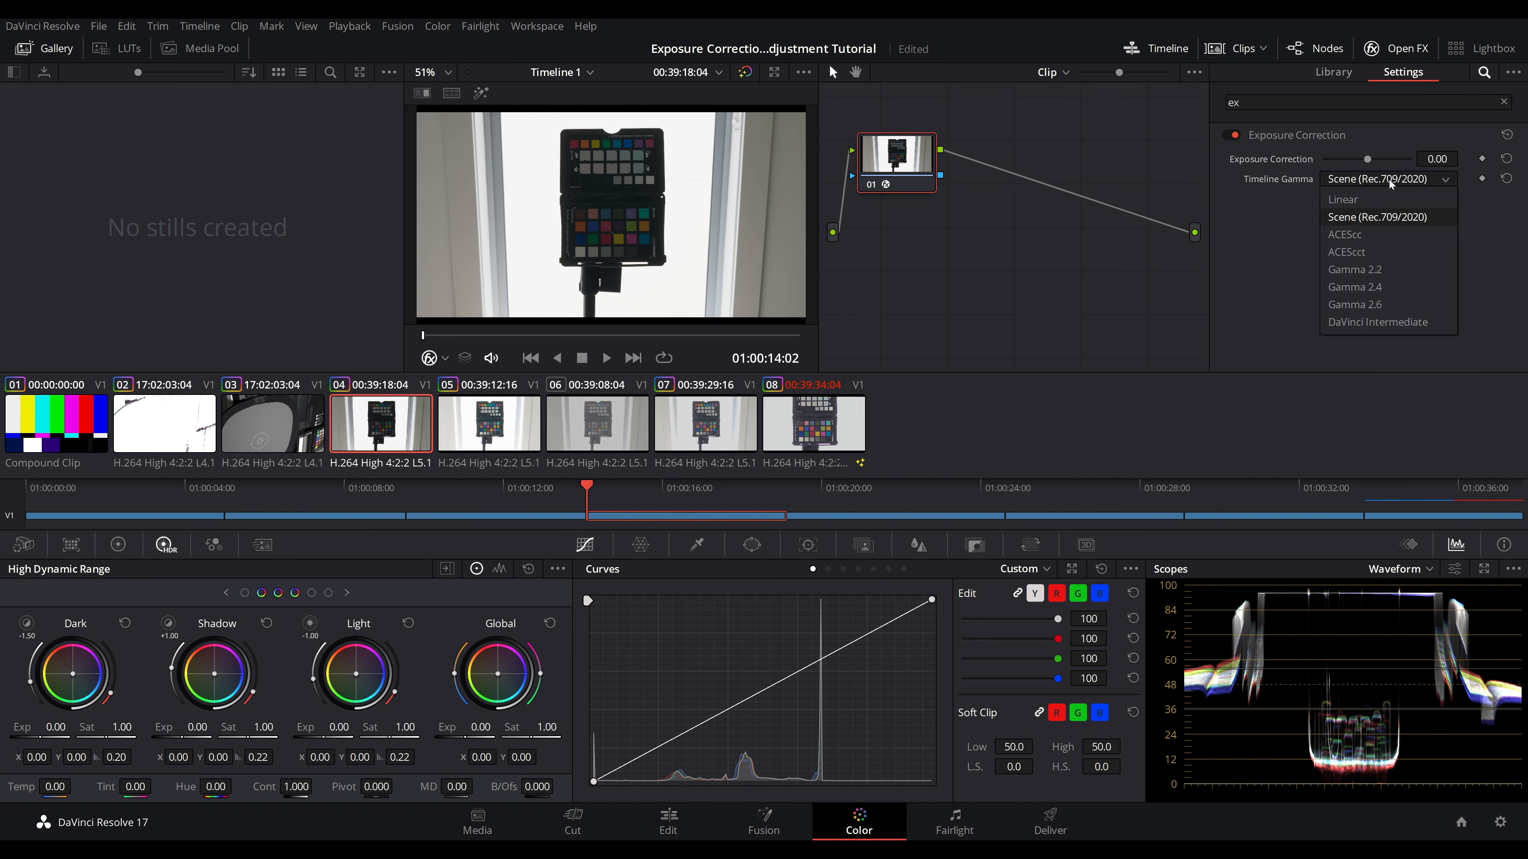
left_click(1366, 234)
left_click(1436, 159)
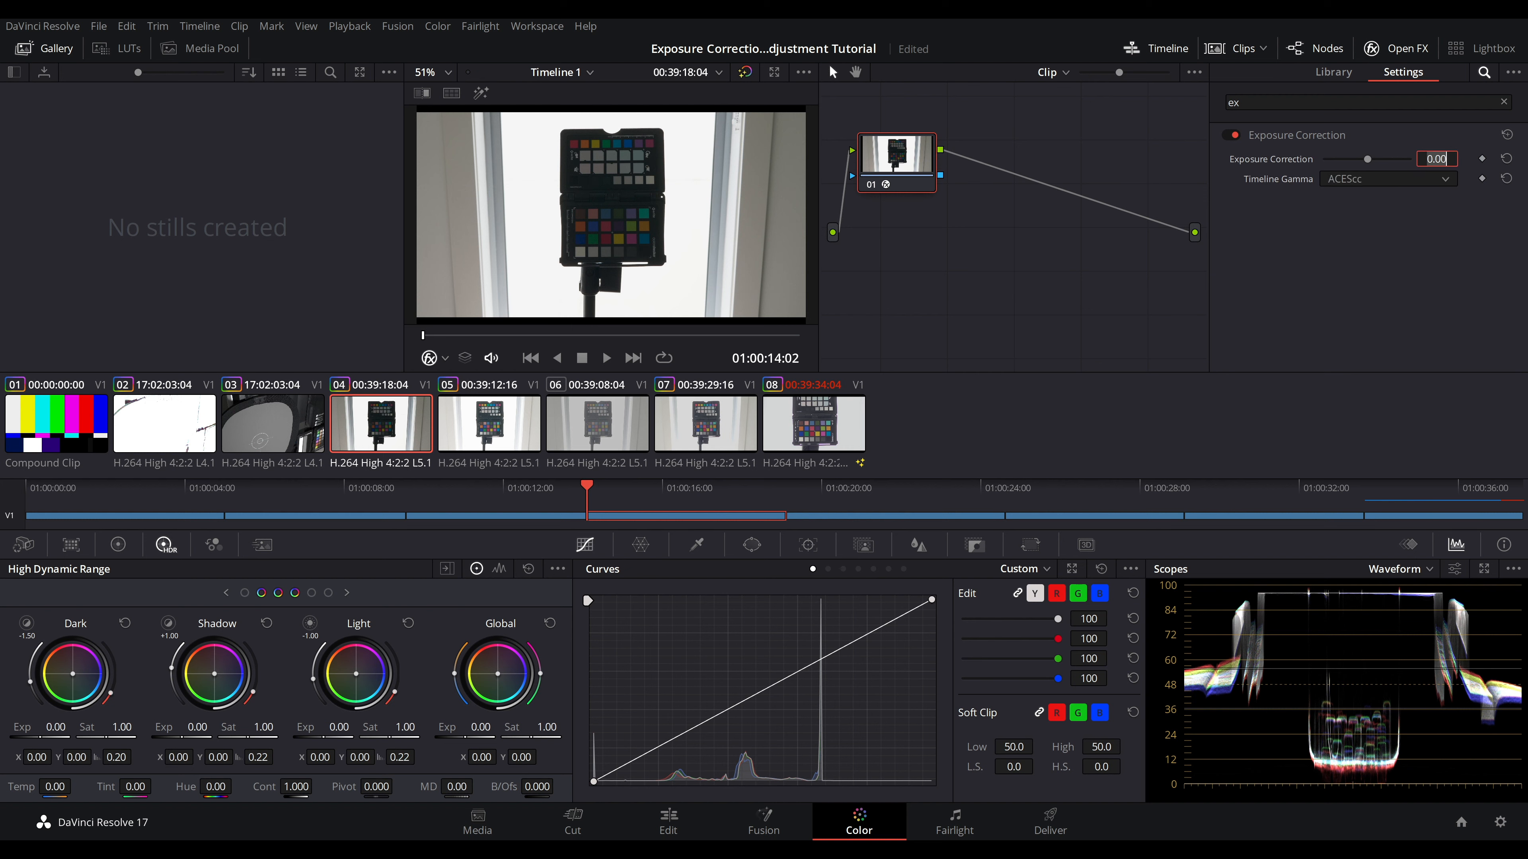
type("2")
key("Return")
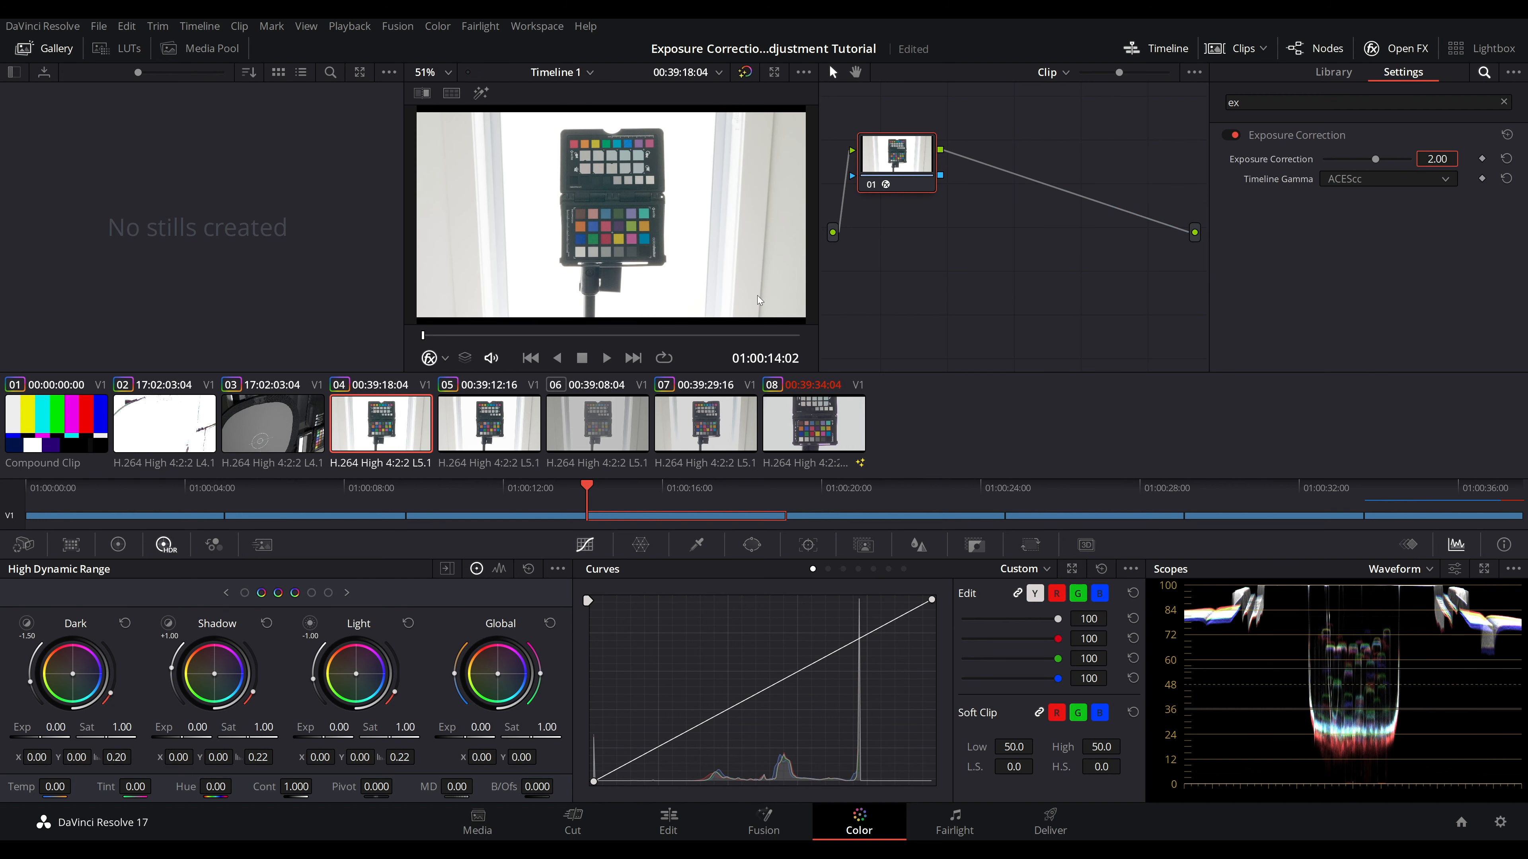
Step: Compare the corrected clip 04 with clip 05 in image and waveform, ending on clip 04
left_click(492, 434)
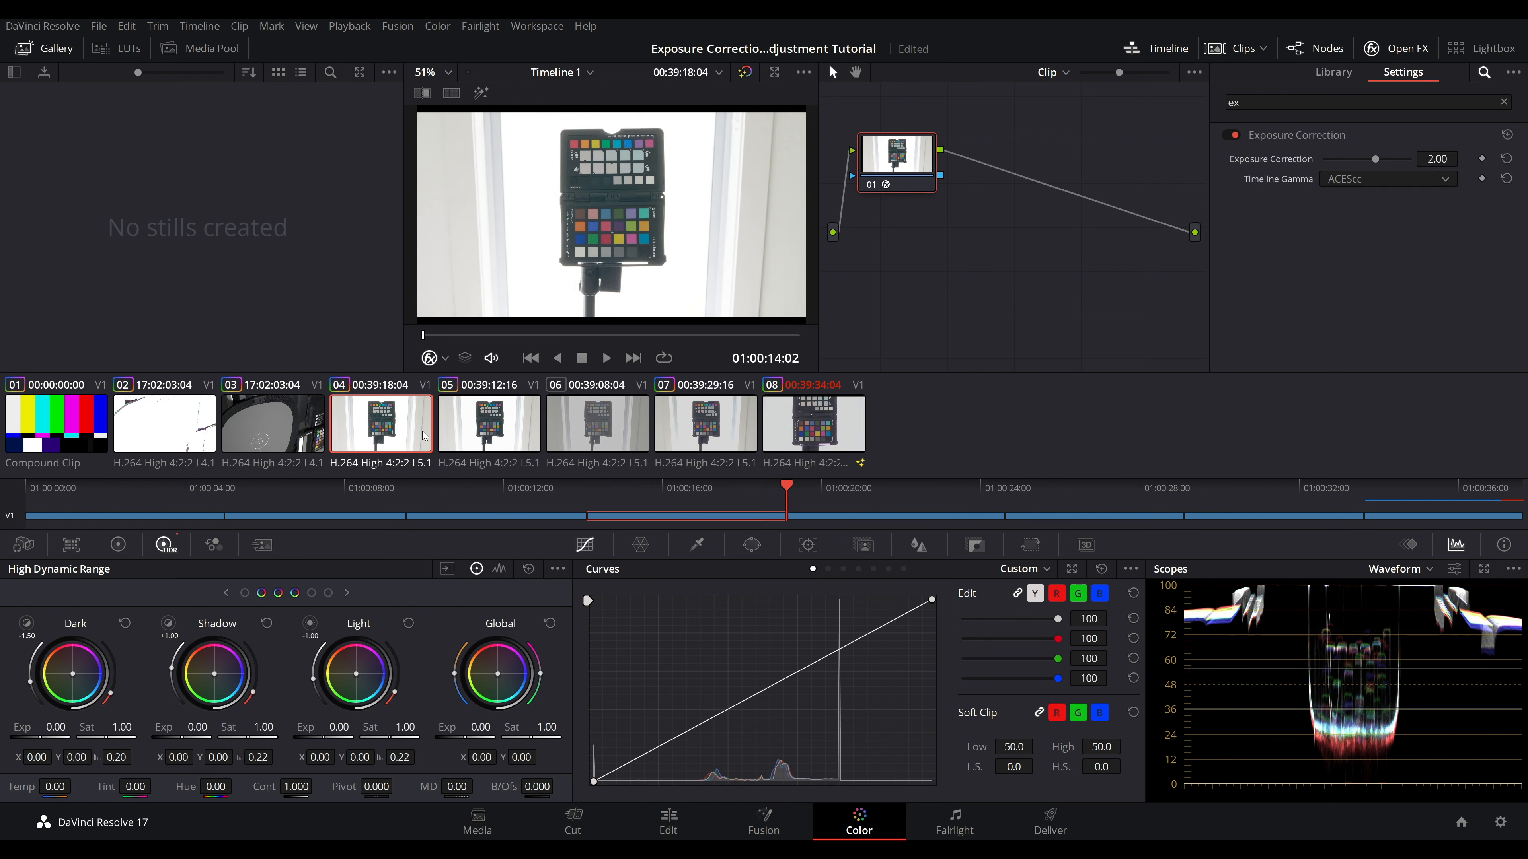
left_click(411, 430)
key("Down")
key("Up")
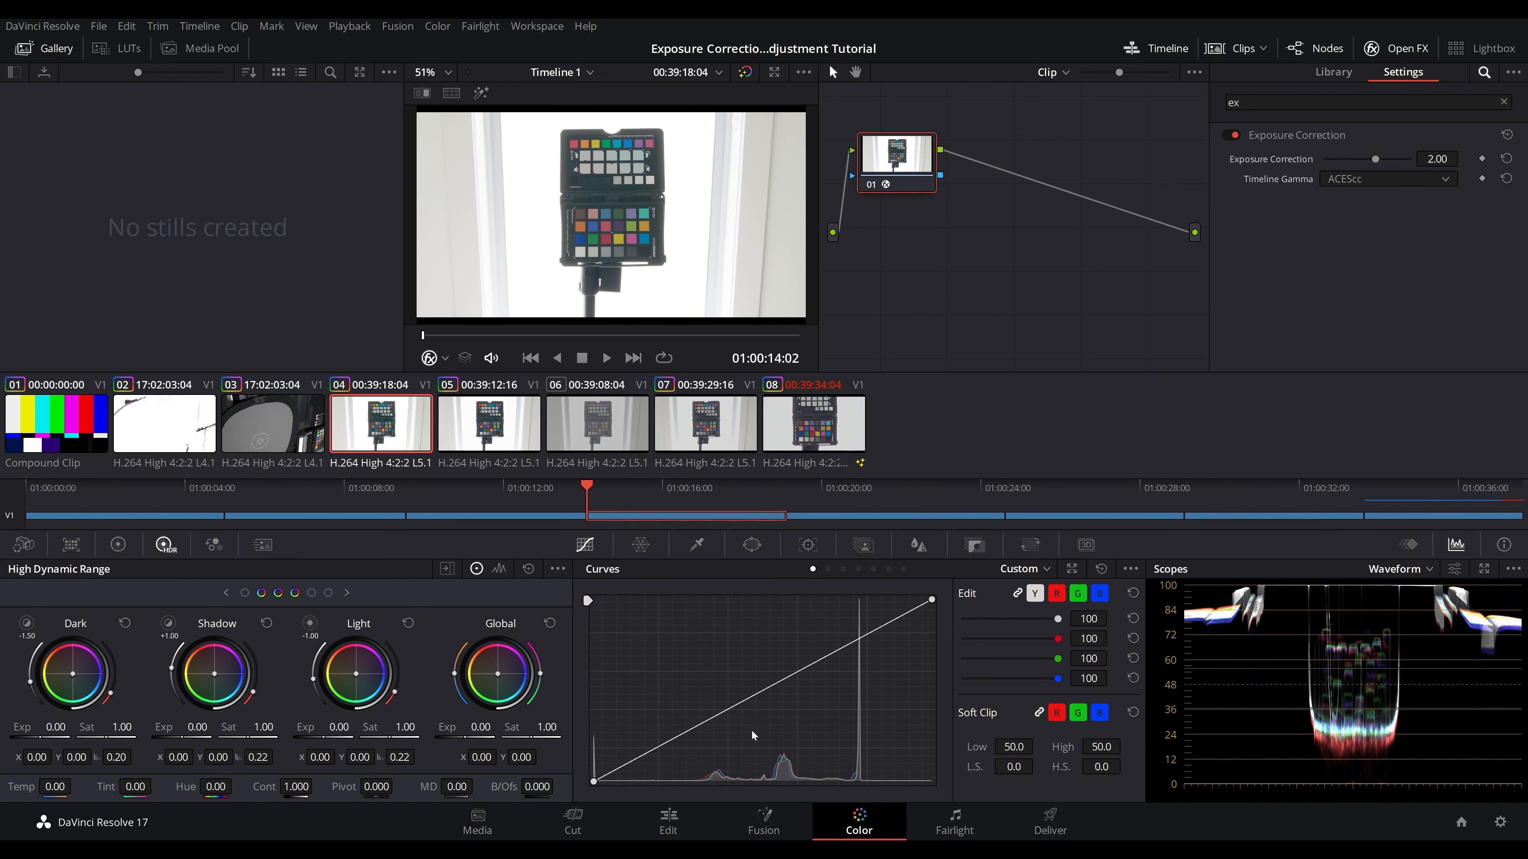
Step: Open clip 04 on the Fusion page and add an Exposure Correction node after MediaIn1
left_click(753, 834)
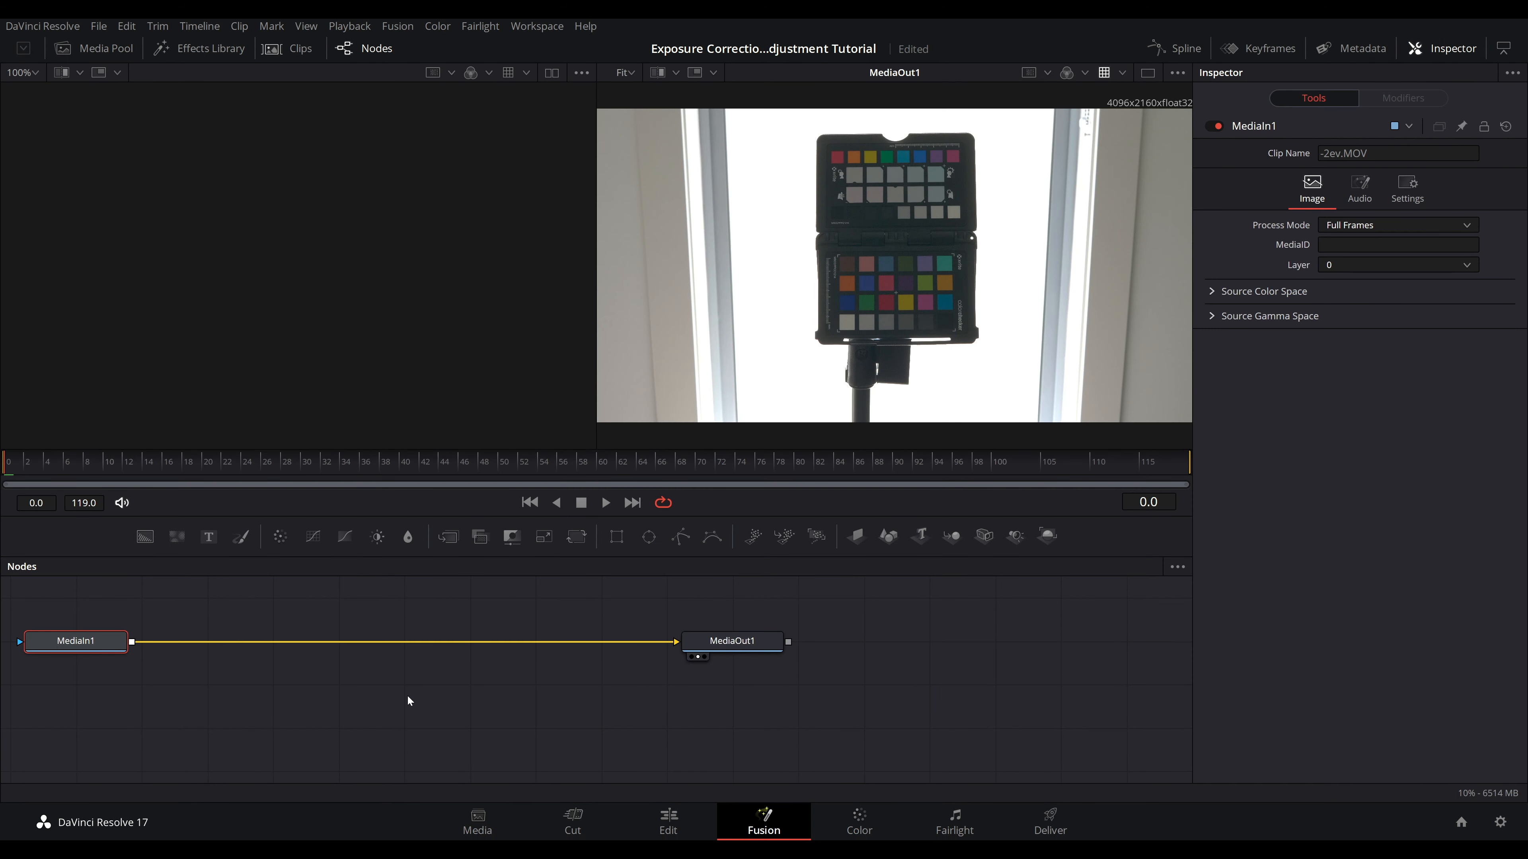
key("shift+space")
type("exp")
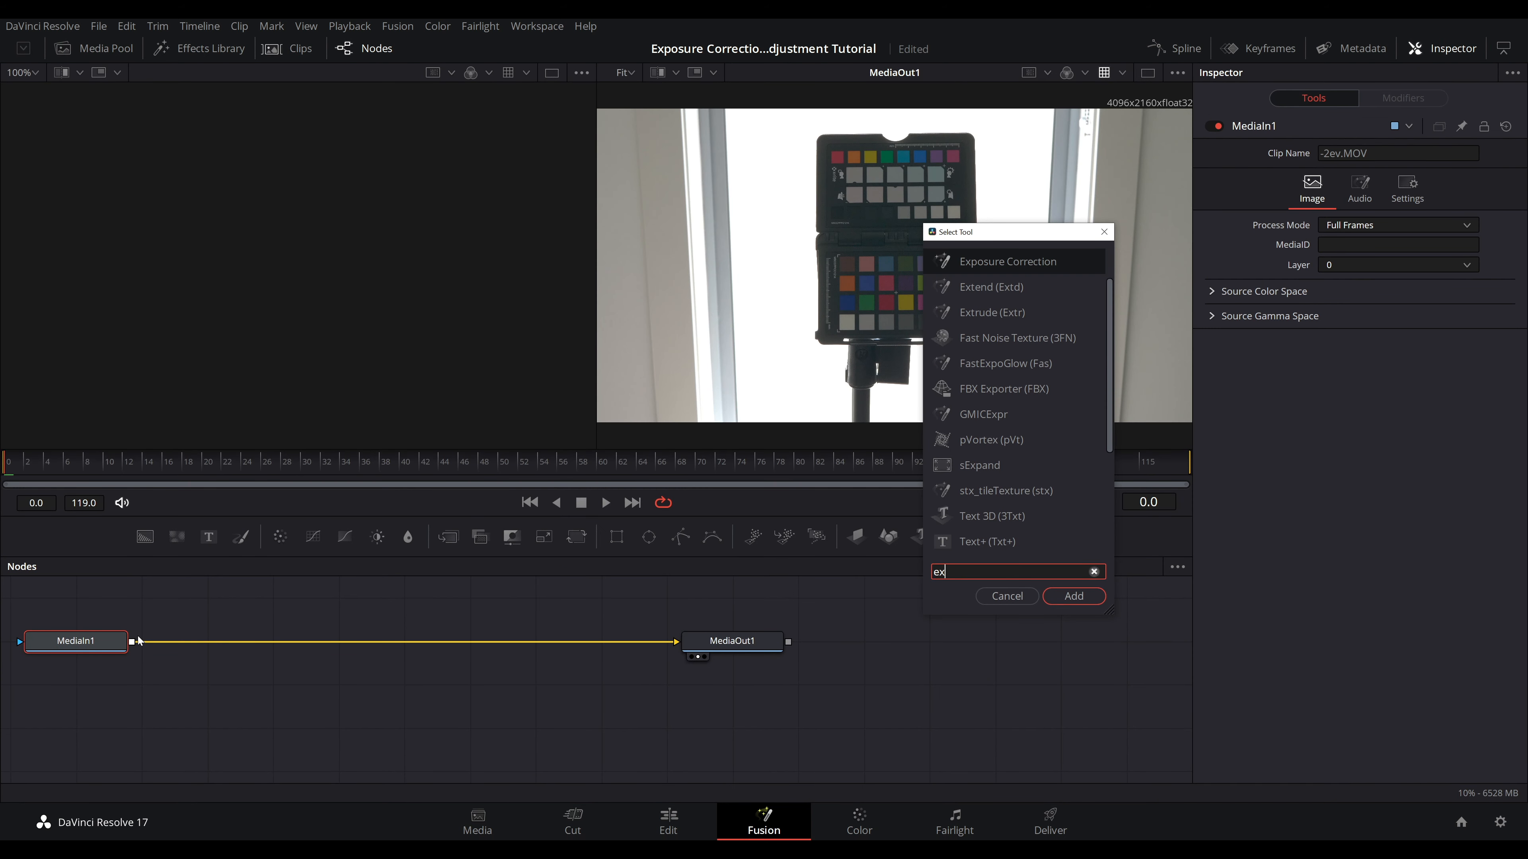
left_click(1073, 596)
Step: Set the Exposure Correction node's timeline gamma to Linear and lower its correction to about -2.5
left_click(1384, 214)
left_click(1345, 239)
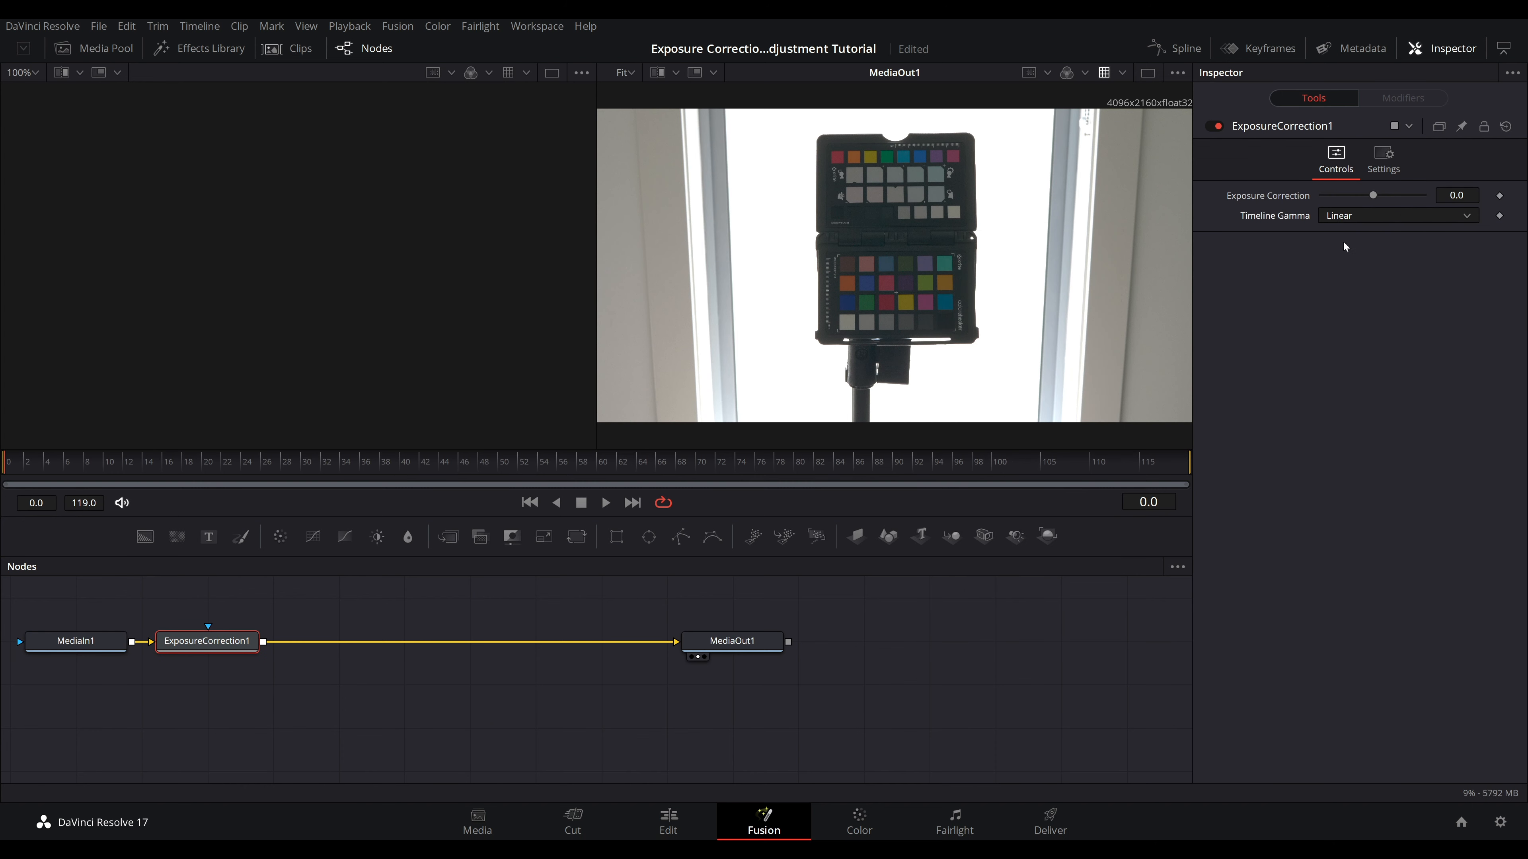
mouse_move(1374, 195)
left_mouse_down()
mouse_move(1397, 196)
mouse_move(1362, 192)
left_mouse_up()
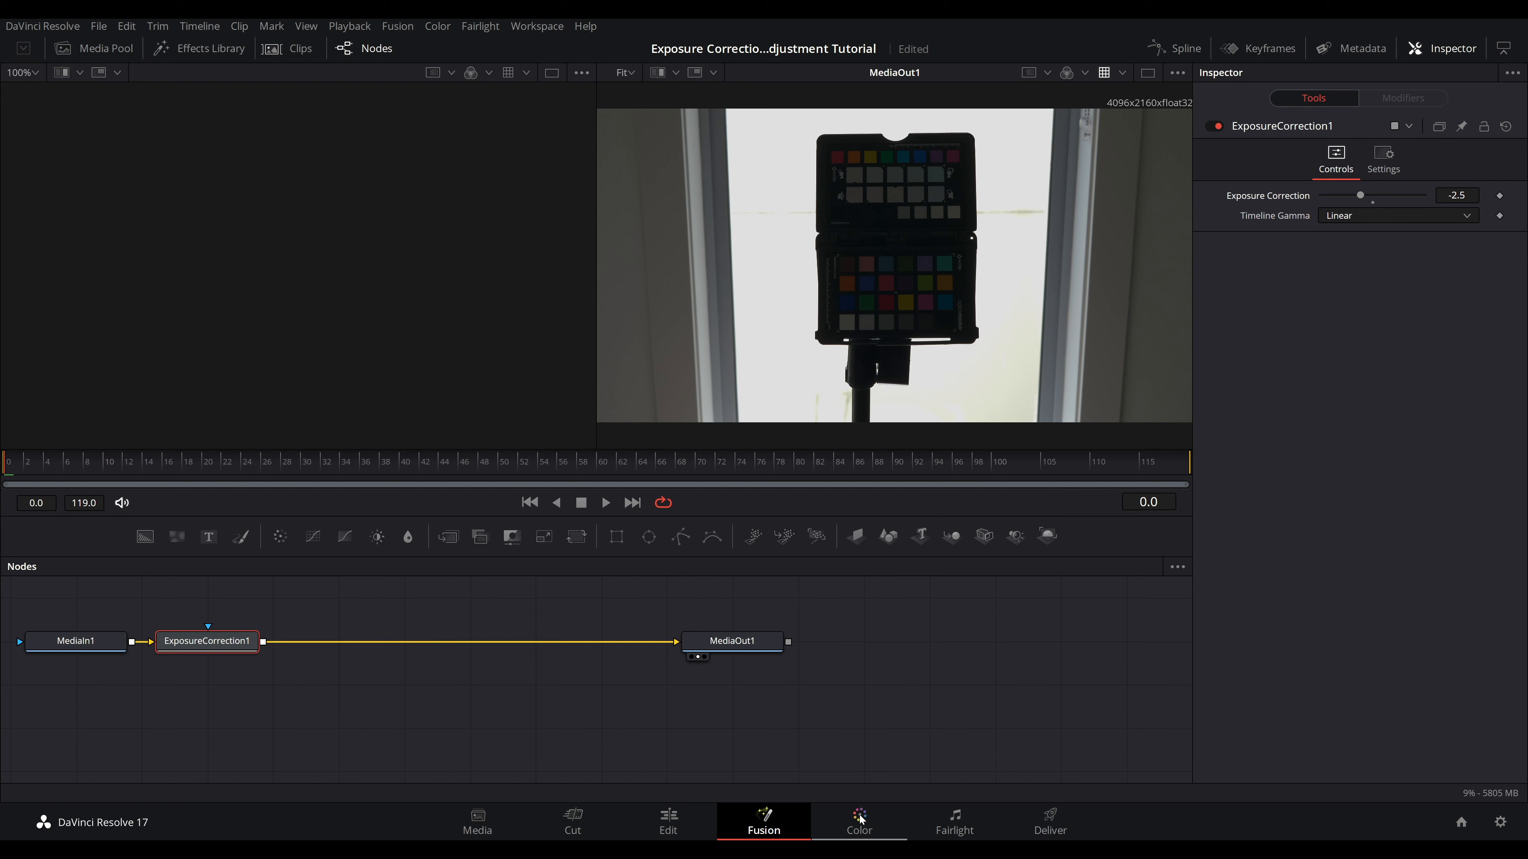